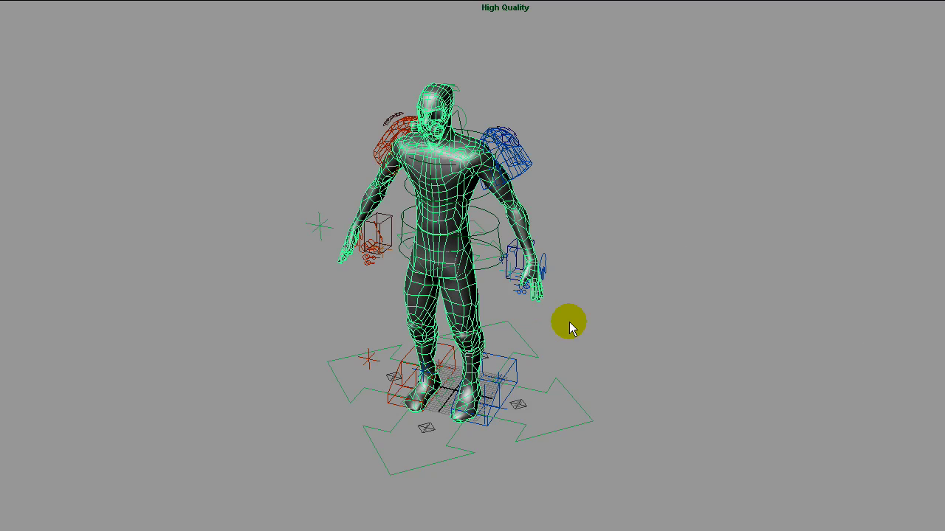
Test the character rig by moving the waist control up and down, and undo the move.
{"action": "mouse_move", "coordinate": [569, 322]}
{"action": "left_mouse_down", "text": "alt"}
{"action": "mouse_move", "coordinate": [828, 314]}
{"action": "mouse_move", "coordinate": [484, 327]}
{"action": "mouse_move", "coordinate": [561, 332]}
{"action": "left_mouse_up", "text": "alt"}
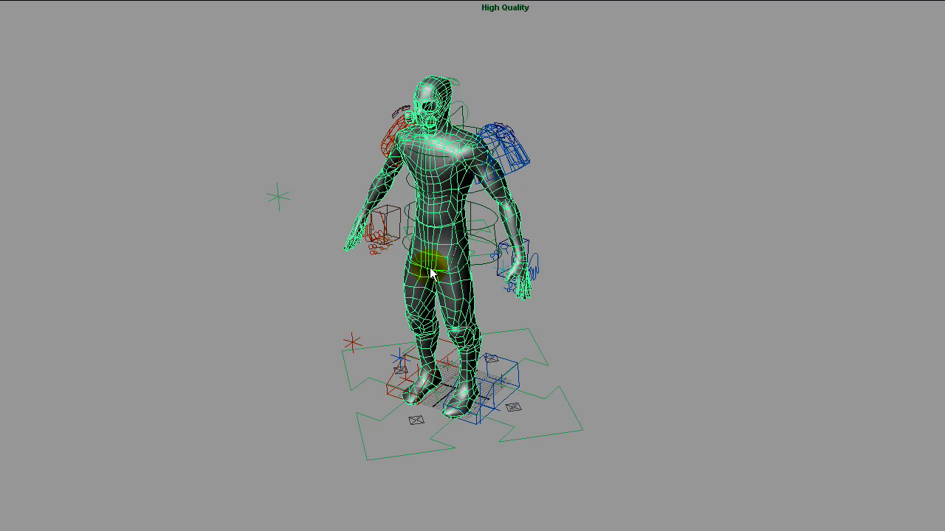
{"action": "left_click", "coordinate": [465, 237]}
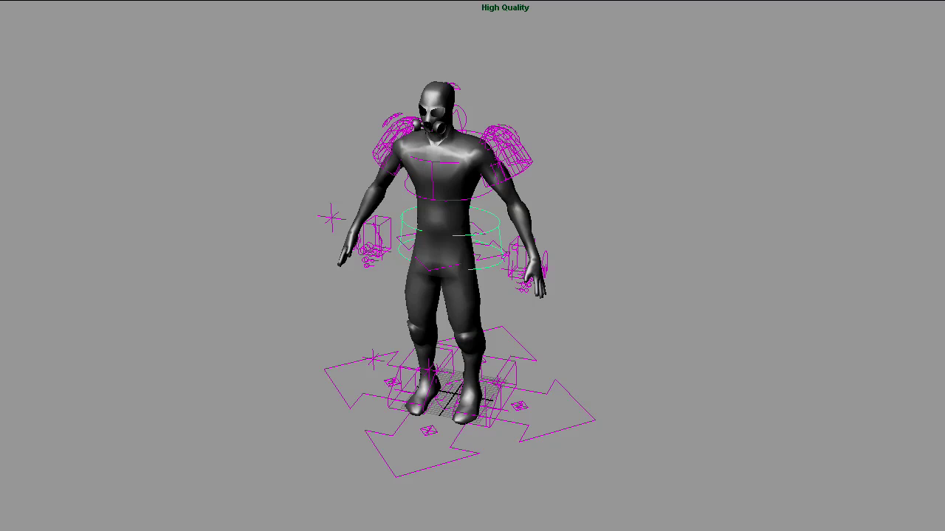
{"action": "key", "text": "w"}
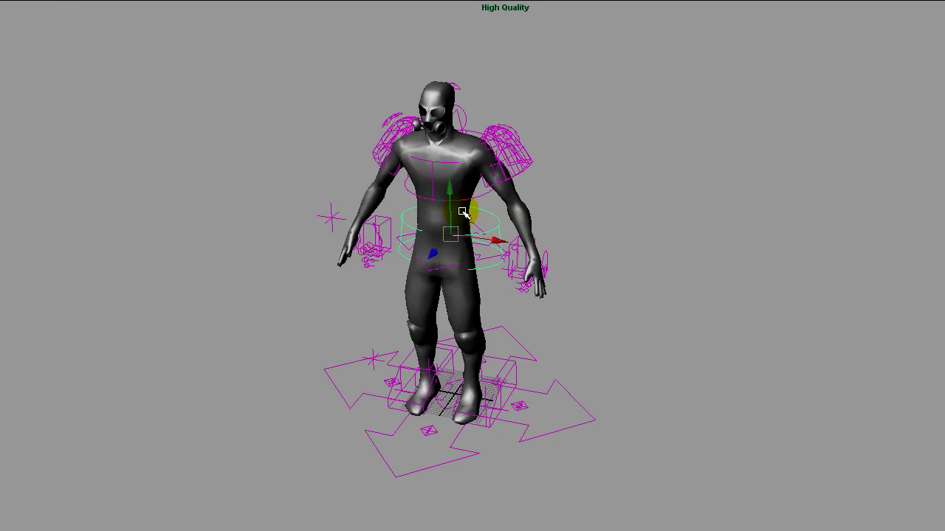
{"action": "left_click_drag", "start_coordinate": [450, 318], "coordinate": [414, 322], "text": "alt"}
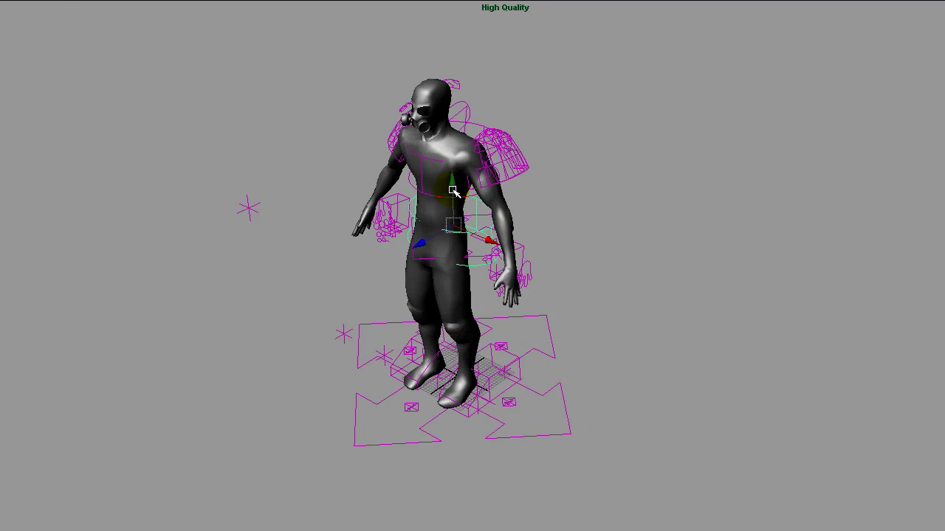
{"action": "left_click_drag", "start_coordinate": [452, 189], "coordinate": [453, 213]}
{"action": "left_click", "coordinate": [452, 186]}
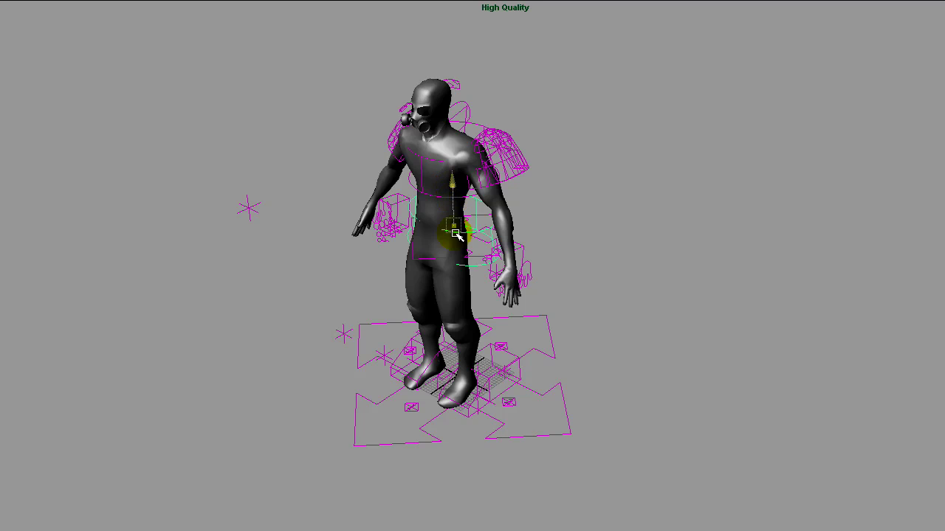
{"action": "middle_click_drag", "start_coordinate": [441, 243], "coordinate": [465, 241]}
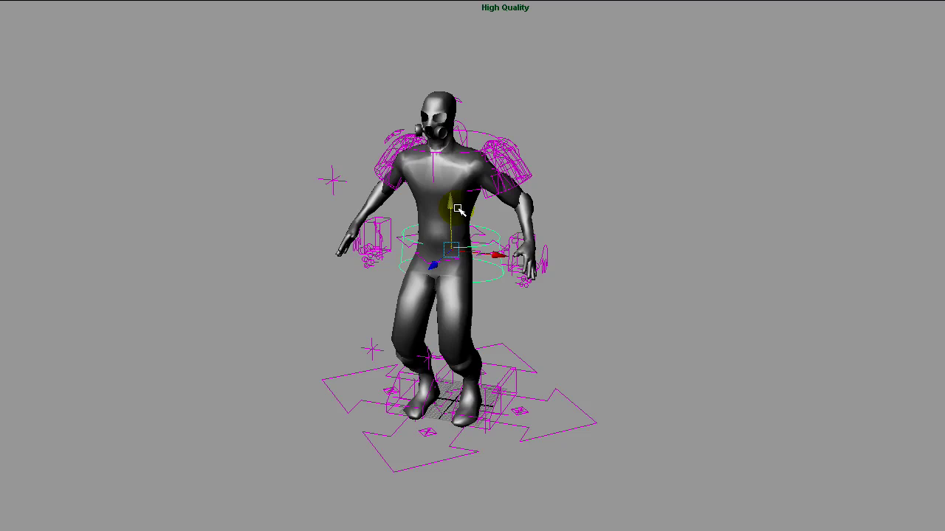
{"action": "left_click_drag", "start_coordinate": [457, 209], "coordinate": [462, 210]}
{"action": "left_click_drag", "start_coordinate": [451, 257], "coordinate": [410, 256], "text": "alt"}
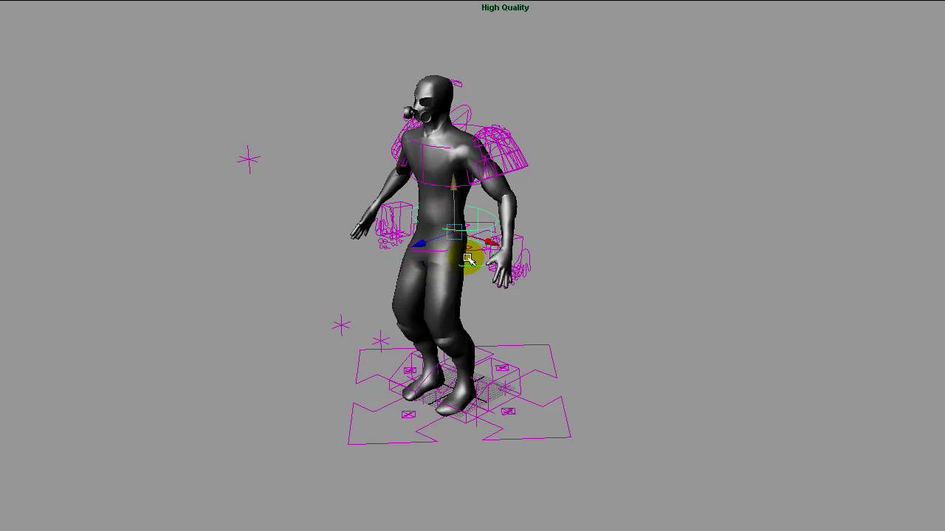
{"action": "middle_click_drag", "start_coordinate": [471, 262], "coordinate": [471, 259]}
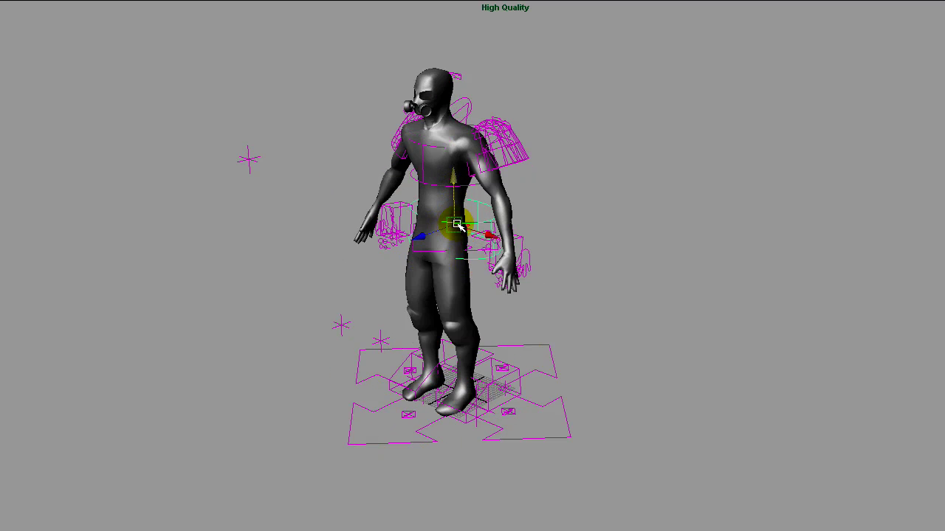
{"action": "mouse_move", "coordinate": [457, 223]}
{"action": "left_mouse_down"}
{"action": "mouse_move", "coordinate": [450, 243]}
{"action": "mouse_move", "coordinate": [453, 210]}
{"action": "mouse_move", "coordinate": [446, 235]}
{"action": "mouse_move", "coordinate": [443, 222]}
{"action": "left_mouse_up"}
{"action": "key", "text": "ctrl+z"}
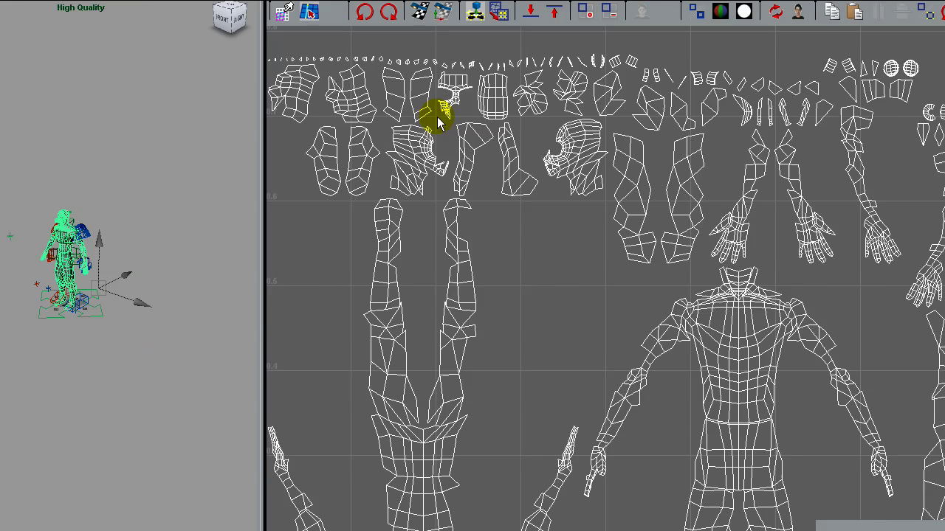
Examine the soldier mesh's UV shell layout, including the body, arm and leg shells.
{"action": "right_click_drag", "start_coordinate": [552, 294], "coordinate": [555, 281], "text": "alt"}
{"action": "middle_click_drag", "start_coordinate": [552, 294], "coordinate": [544, 251], "text": "alt"}
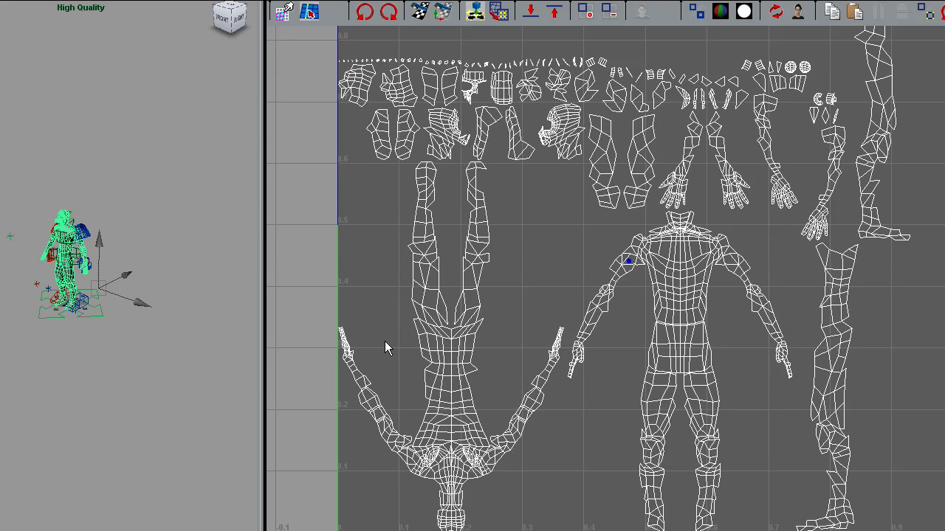
{"action": "left_click", "coordinate": [708, 322]}
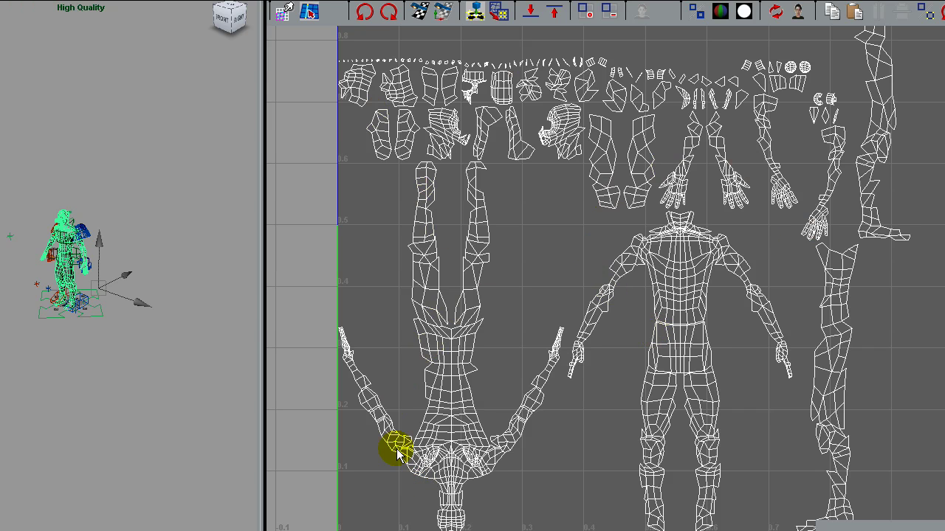
{"action": "left_click", "coordinate": [558, 340]}
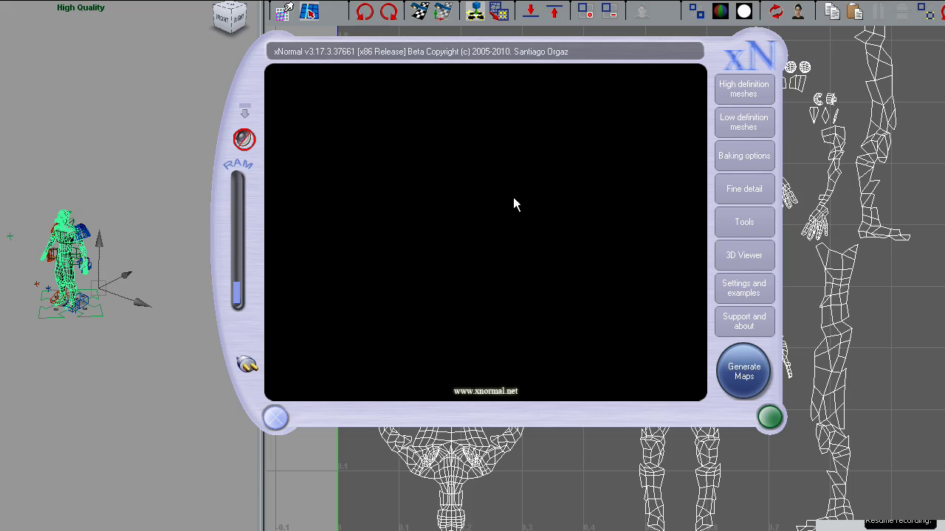
Switch to xNormal and turn off visibility of the three African head example meshes among the low definition meshes.
{"action": "left_click", "coordinate": [747, 93]}
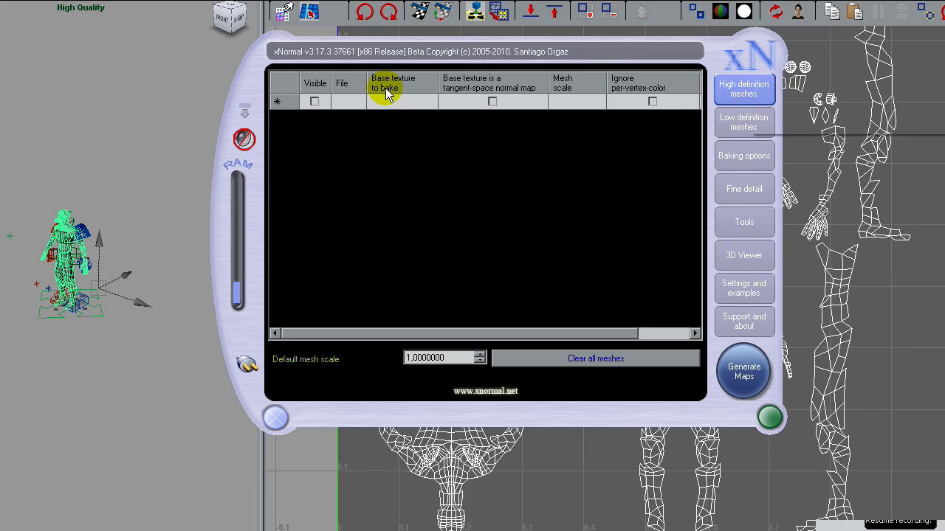
{"action": "left_click", "coordinate": [749, 124]}
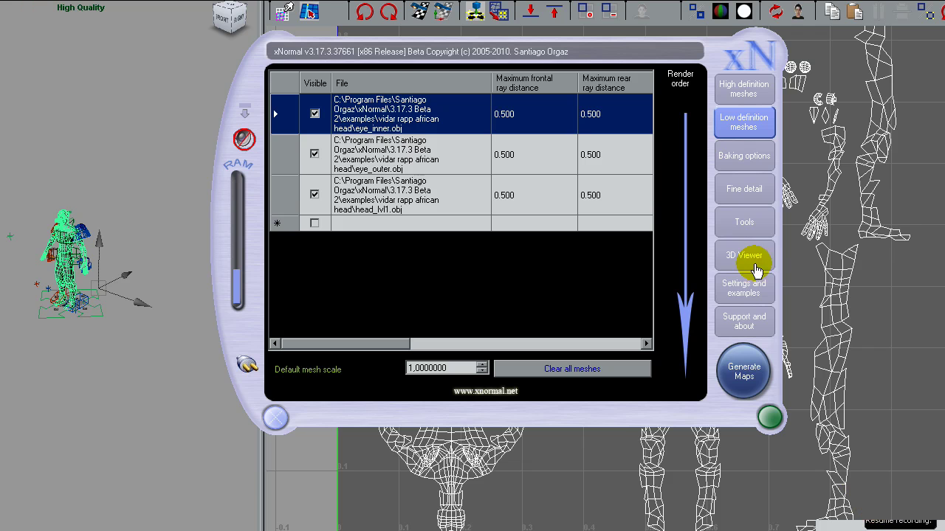
{"action": "left_click", "coordinate": [318, 193]}
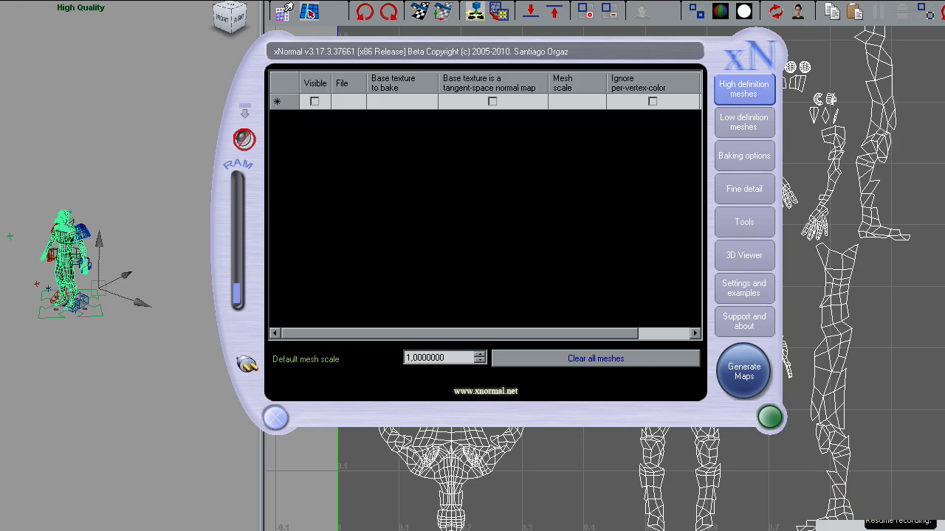
Add the numbered OBJ files from 01_soldier_keblar to 25_thums in the Maya meshes folder as high definition meshes.
{"action": "right_click", "coordinate": [448, 189]}
{"action": "left_click", "coordinate": [508, 197]}
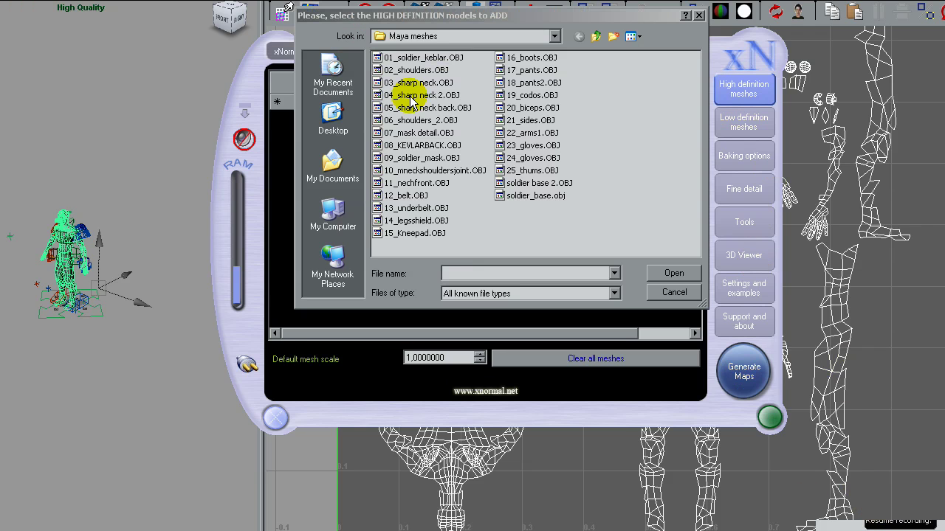
{"action": "left_click_drag", "start_coordinate": [618, 240], "coordinate": [684, 223]}
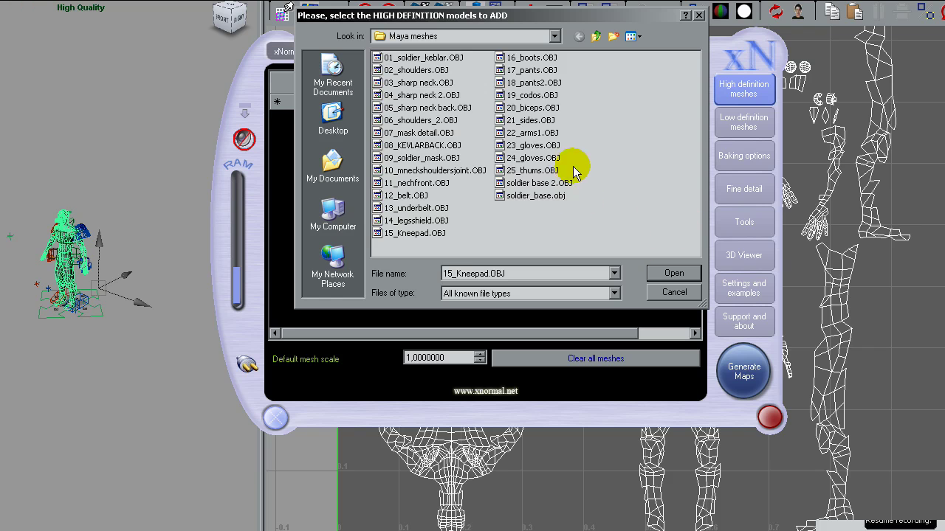
{"action": "left_click_drag", "start_coordinate": [573, 158], "coordinate": [343, 60]}
{"action": "left_click", "coordinate": [507, 172], "text": "ctrl"}
{"action": "left_click", "coordinate": [473, 170], "text": "ctrl"}
{"action": "left_click", "coordinate": [428, 184], "text": "ctrl"}
{"action": "left_click", "coordinate": [419, 196], "text": "ctrl"}
{"action": "left_click", "coordinate": [413, 209], "text": "ctrl"}
{"action": "left_click", "coordinate": [408, 221], "text": "ctrl"}
{"action": "left_click", "coordinate": [403, 232], "text": "ctrl"}
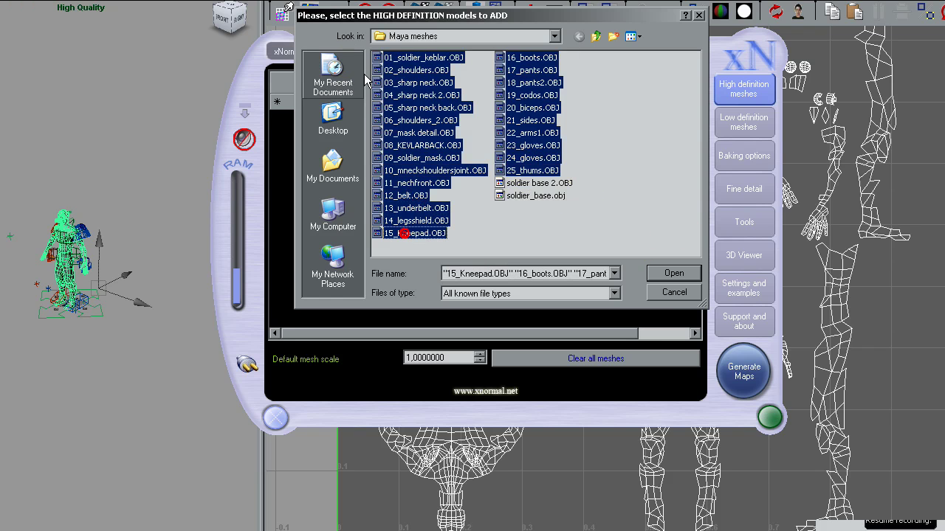
{"action": "left_click", "coordinate": [664, 274]}
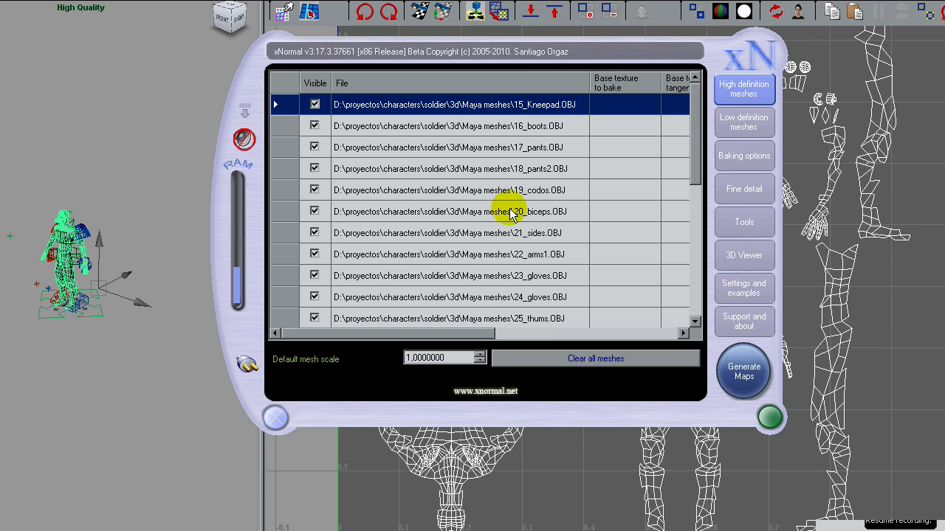
{"action": "left_click_drag", "start_coordinate": [468, 333], "coordinate": [449, 329]}
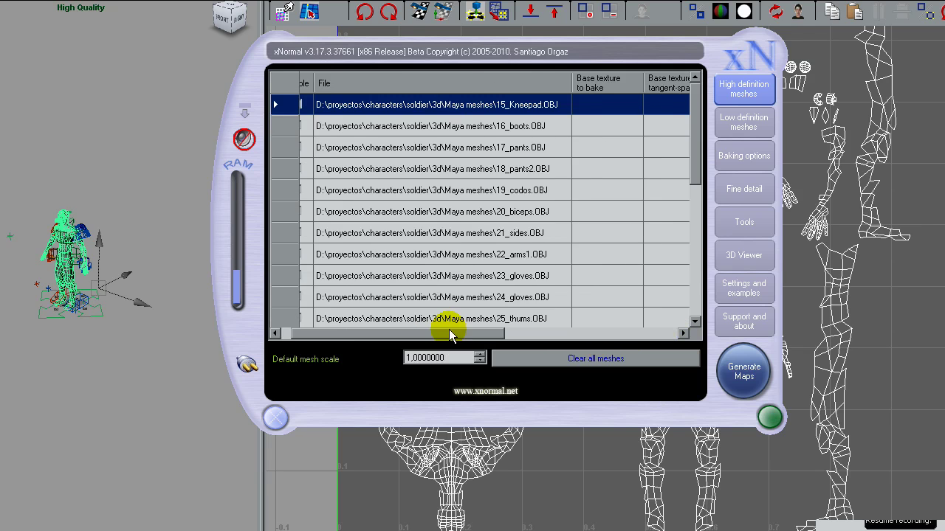
Add soldier base 2.OBJ from the Maya meshes folder as a low definition mesh.
{"action": "left_click", "coordinate": [751, 116]}
{"action": "right_click", "coordinate": [408, 268]}
{"action": "left_click", "coordinate": [488, 274]}
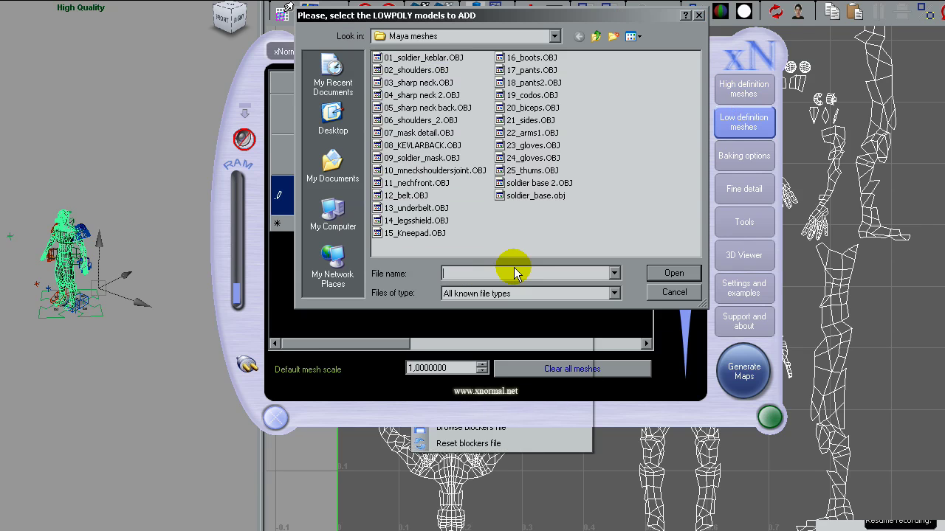
{"action": "left_click", "coordinate": [553, 184]}
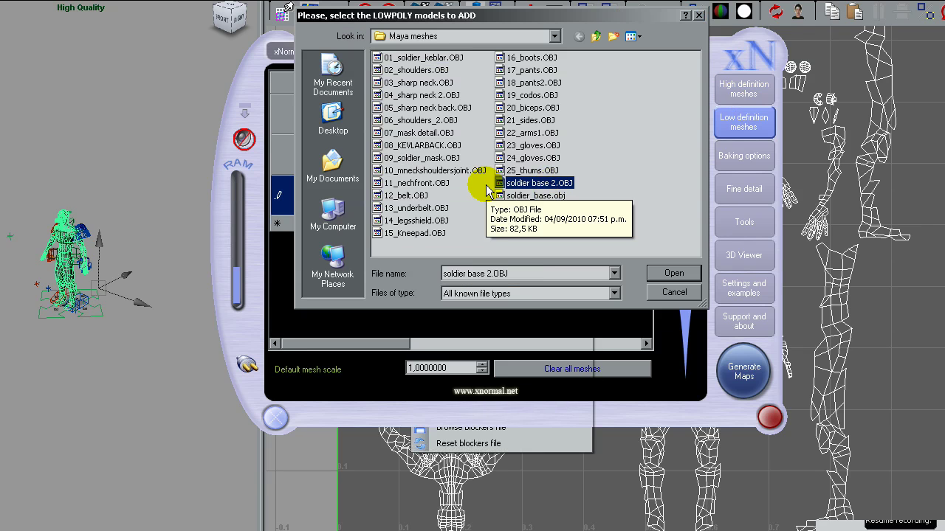
{"action": "left_click", "coordinate": [669, 273]}
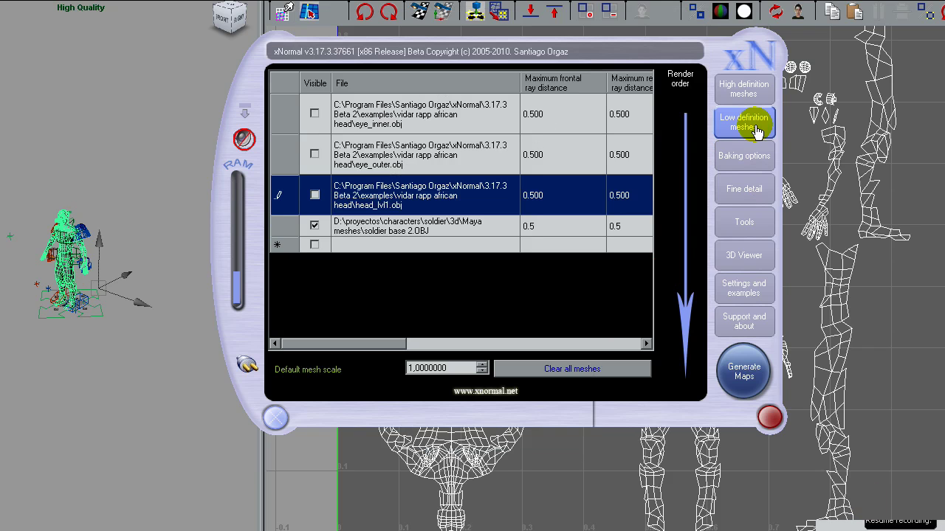
Set the baked map size to 1024 by 1024 and the output file to soldier in BMP format in the Maya meshes folder.
{"action": "left_click", "coordinate": [744, 155]}
{"action": "left_click", "coordinate": [744, 122]}
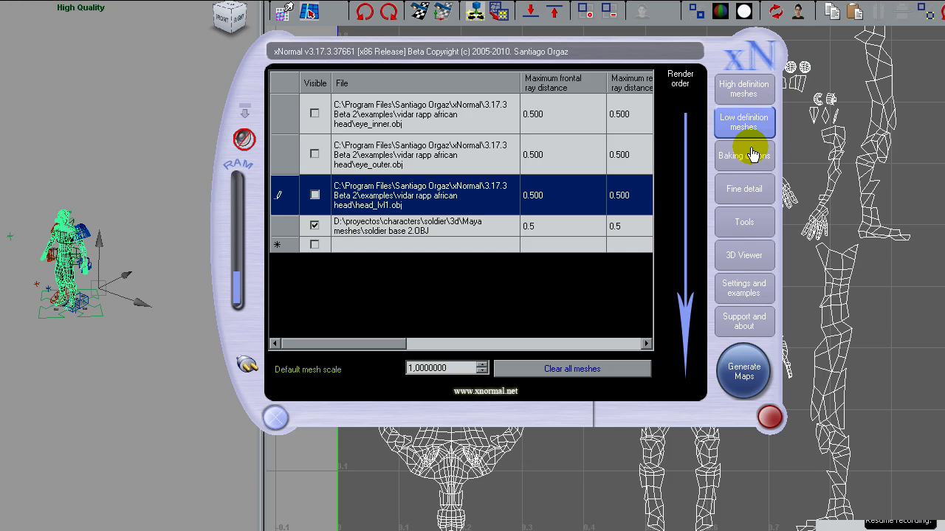
{"action": "left_click", "coordinate": [752, 153]}
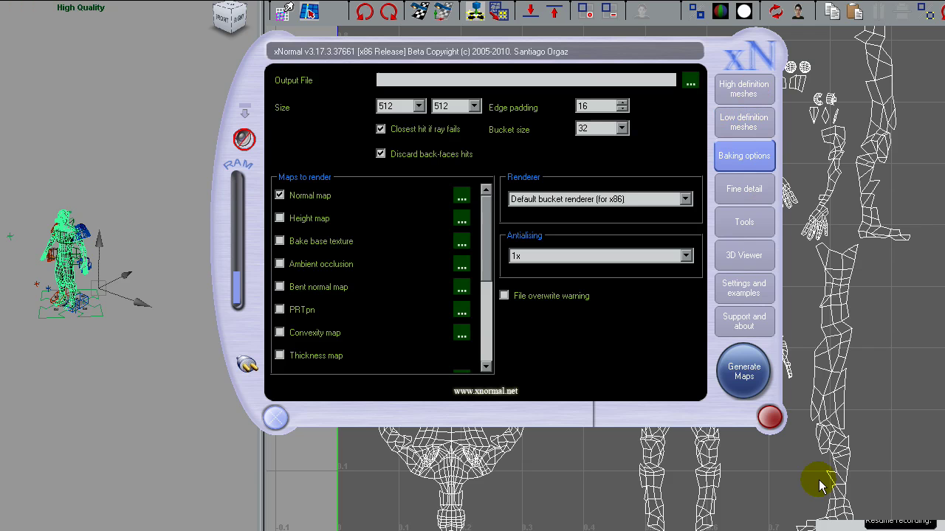
{"action": "left_click", "coordinate": [418, 107]}
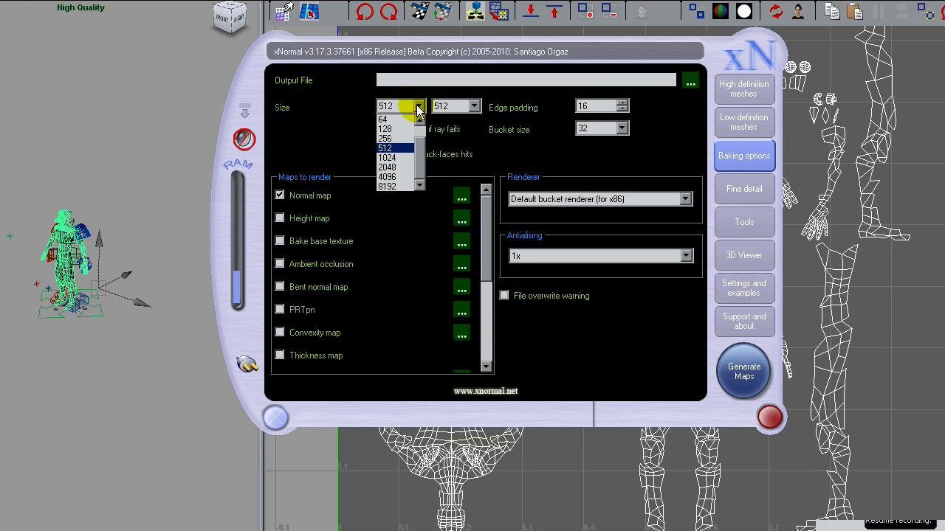
{"action": "left_click", "coordinate": [391, 157]}
{"action": "left_click", "coordinate": [473, 106]}
{"action": "left_click", "coordinate": [455, 158]}
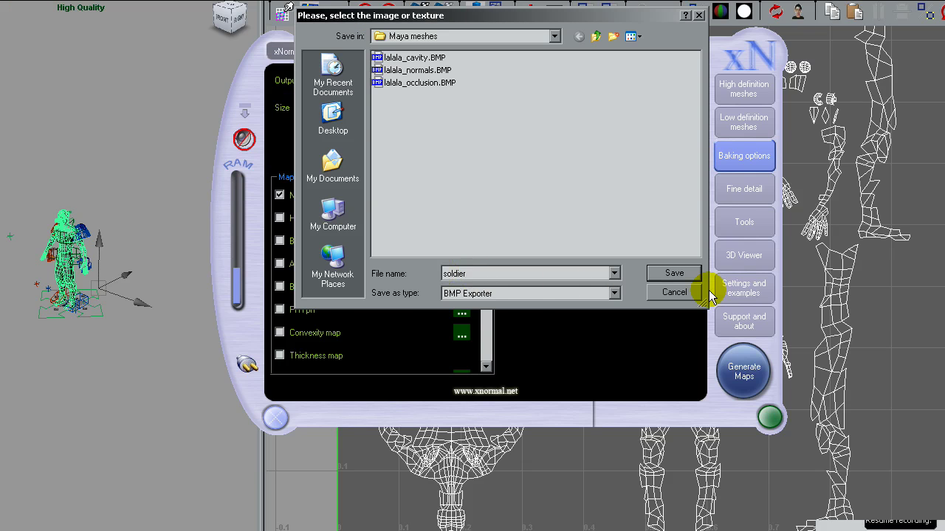
{"action": "left_click", "coordinate": [671, 273]}
Generate the soldier's normal map and inspect the preview against the UV layout.
{"action": "left_click", "coordinate": [743, 373]}
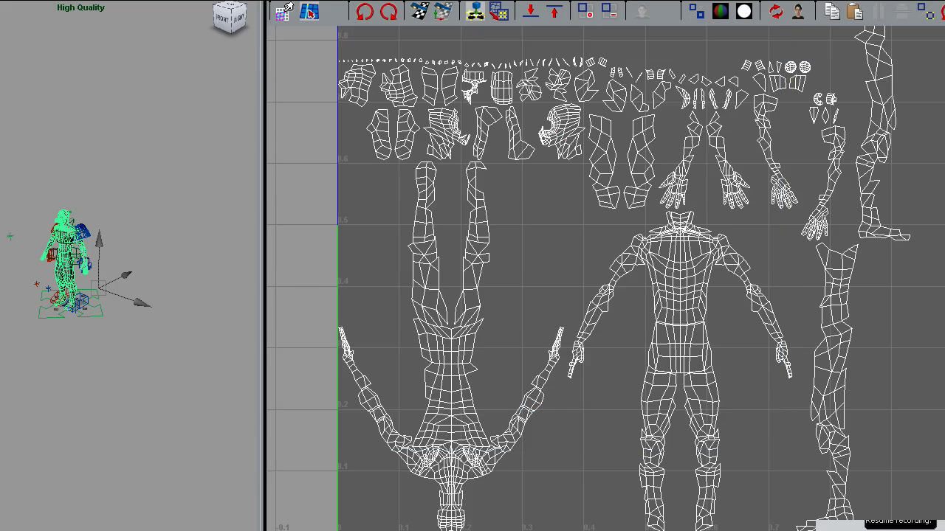
{"action": "key", "text": "alt+Tab"}
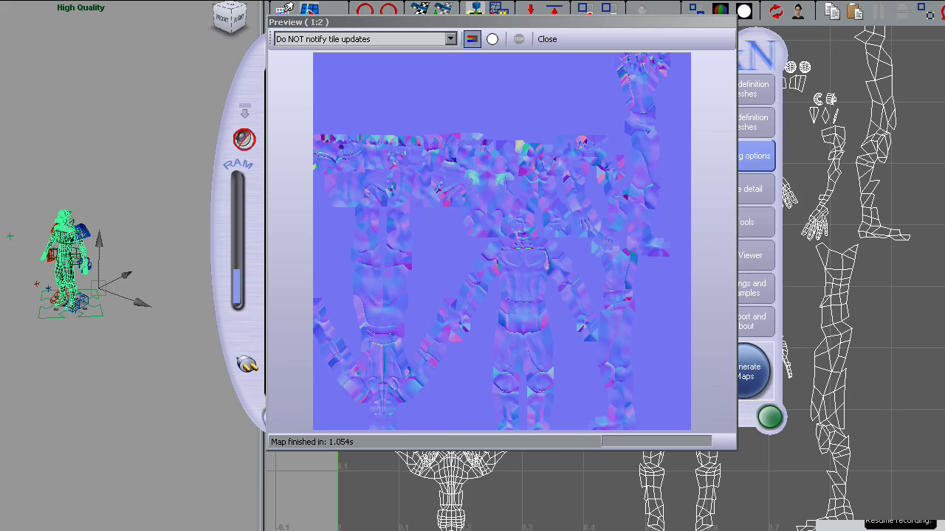
{"action": "key", "text": "alt+Tab"}
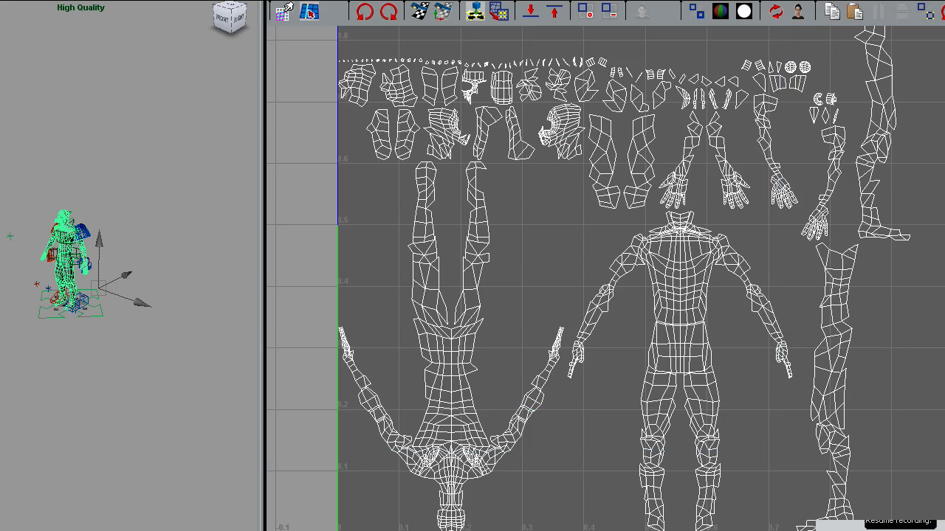
{"action": "key", "text": "alt+Tab"}
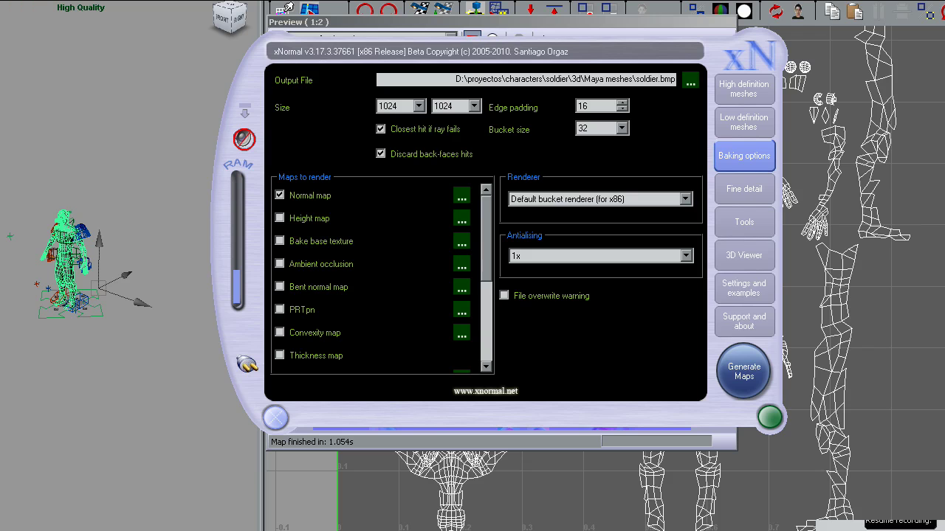
Disable the normal map, enable ambient occlusion as the only map to render, and generate it.
{"action": "key", "text": "alt+Tab"}
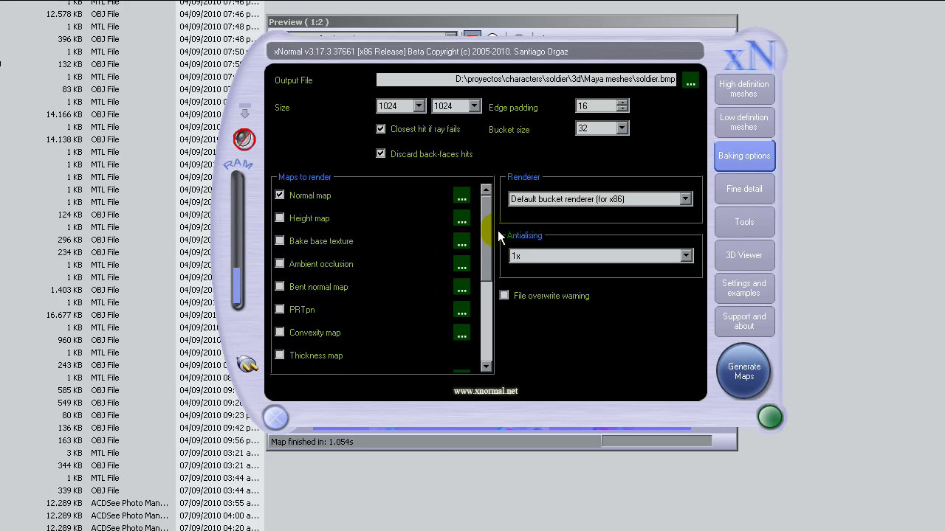
{"action": "left_click", "coordinate": [279, 196]}
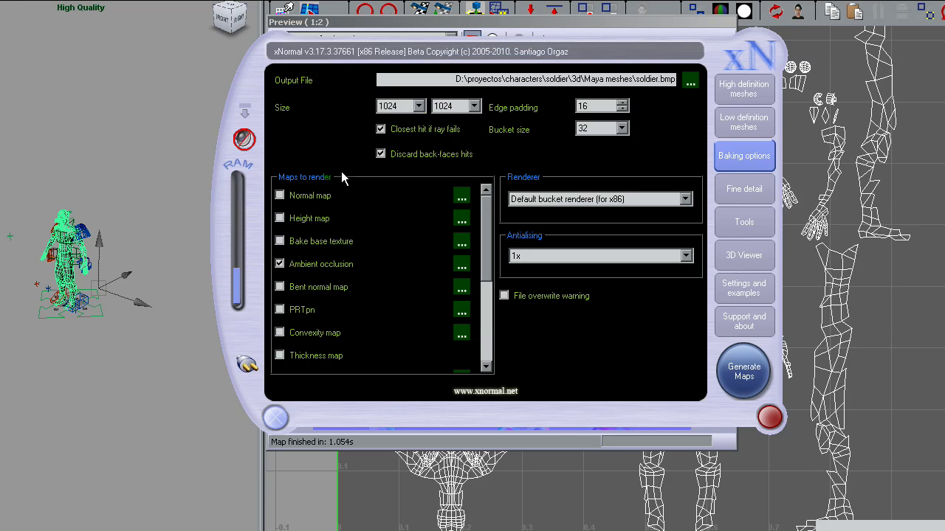
{"action": "left_click", "coordinate": [736, 400]}
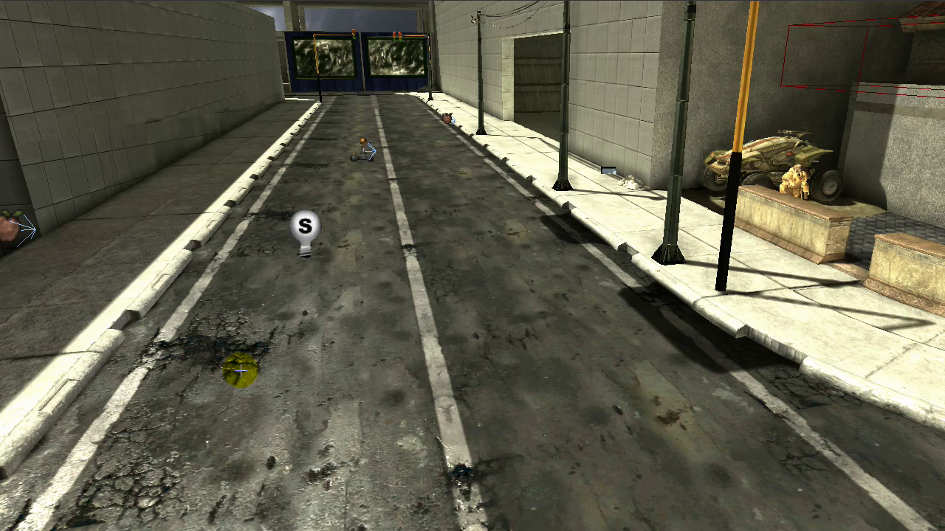
{"action": "right_click_drag", "start_coordinate": [365, 351], "coordinate": [372, 345]}
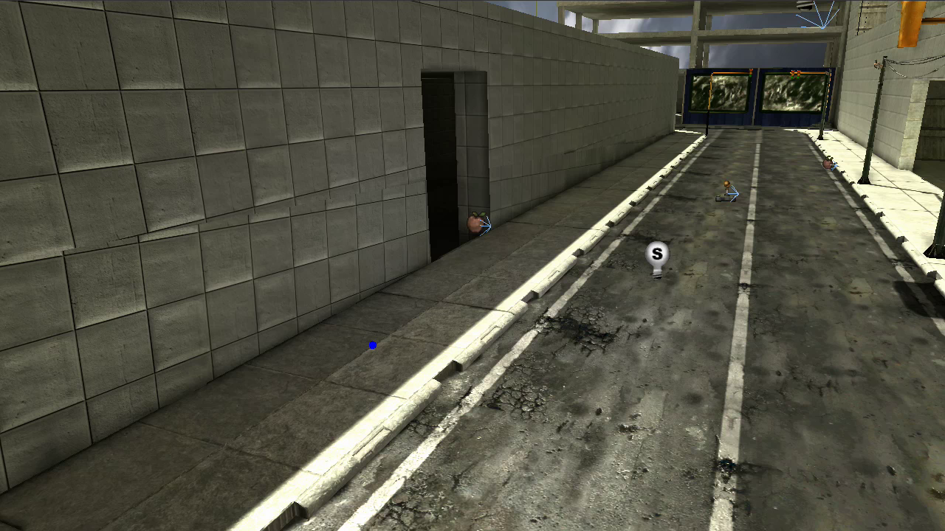
{"action": "right_click_drag", "start_coordinate": [372, 344], "coordinate": [343, 331]}
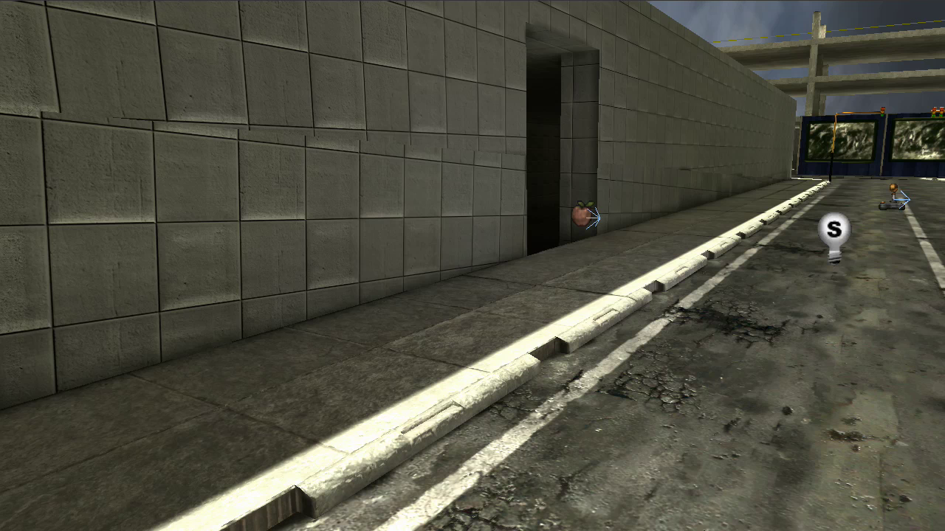
Show the assets of UTGame's Characters folder and collapse its CH_All and CH_Corrupt_Male packages.
{"action": "left_click_drag", "start_coordinate": [249, 276], "coordinate": [249, 294]}
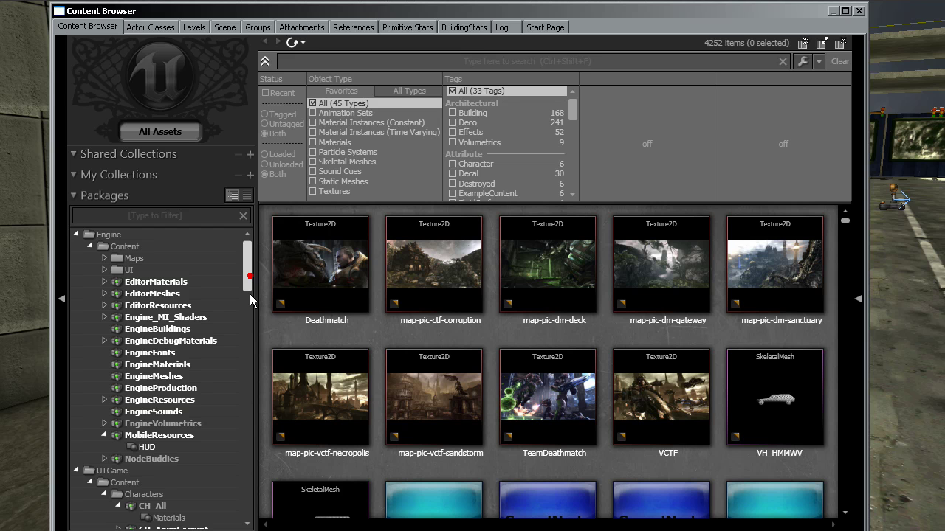
{"action": "scroll", "coordinate": [249, 303], "scroll_direction": "down", "scroll_amount": 5}
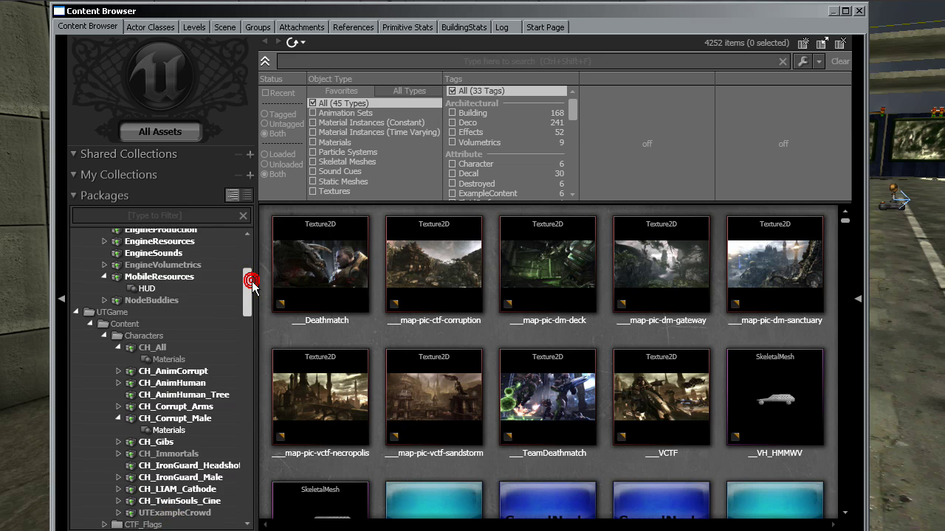
{"action": "left_click_drag", "start_coordinate": [252, 284], "coordinate": [251, 287]}
{"action": "left_click", "coordinate": [126, 336]}
{"action": "left_click", "coordinate": [120, 332]}
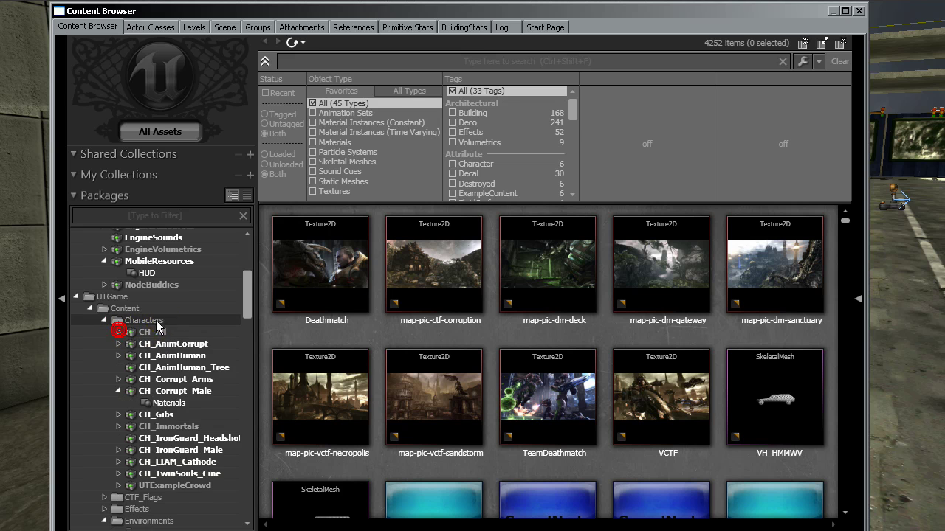
{"action": "left_click_drag", "start_coordinate": [247, 303], "coordinate": [243, 314]}
{"action": "left_click", "coordinate": [150, 294]}
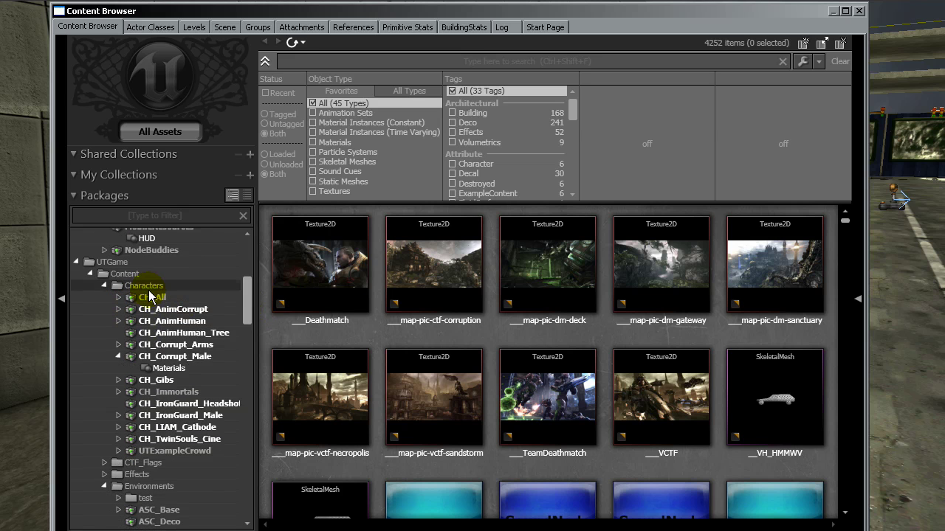
{"action": "left_click", "coordinate": [149, 287]}
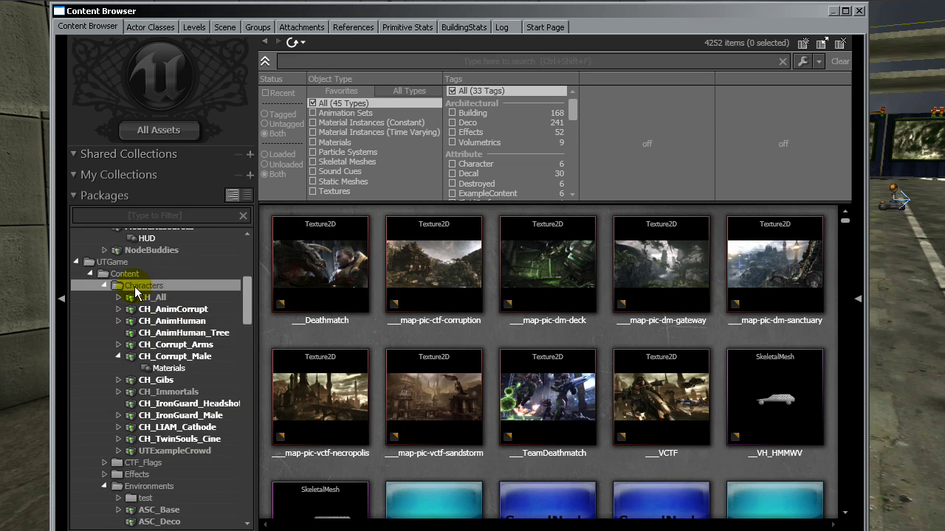
{"action": "left_click", "coordinate": [250, 296]}
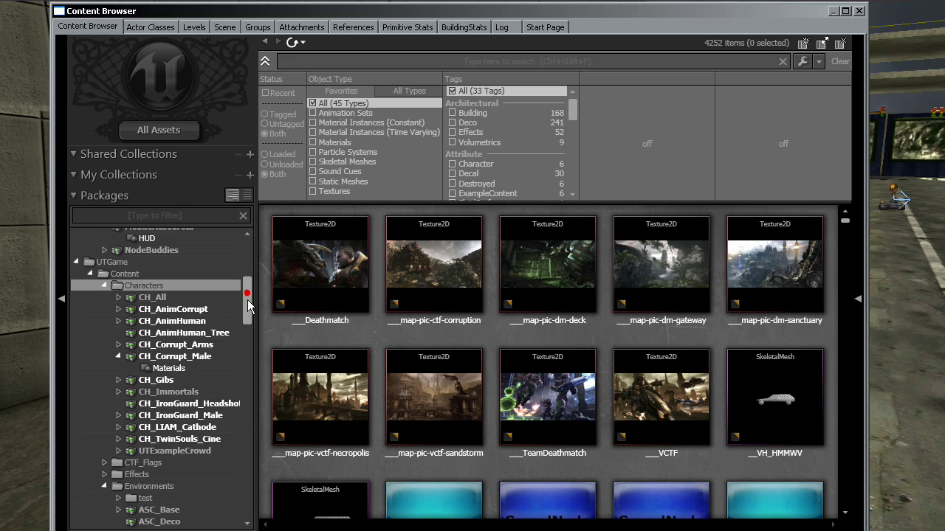
{"action": "right_click", "coordinate": [248, 304]}
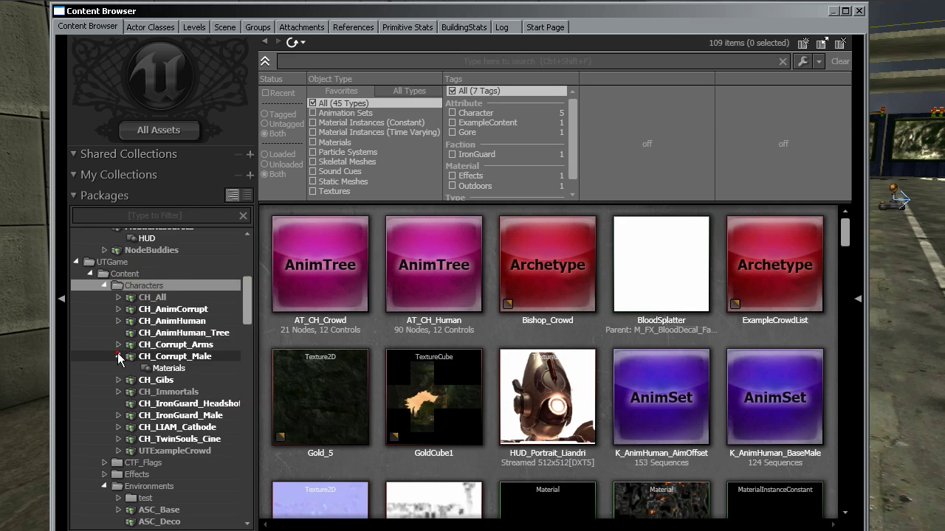
{"action": "left_click", "coordinate": [118, 357]}
Choose soldier1.PSK, soldier_normals.BMP and soldier_occlusion.BMP in the Maya meshes folder for import.
{"action": "left_click_drag", "start_coordinate": [245, 530], "coordinate": [245, 515]}
{"action": "left_click", "coordinate": [187, 499]}
{"action": "left_click", "coordinate": [441, 335]}
{"action": "key", "text": "ctrl+v"}
{"action": "key", "text": "Return"}
{"action": "left_click", "coordinate": [329, 131]}
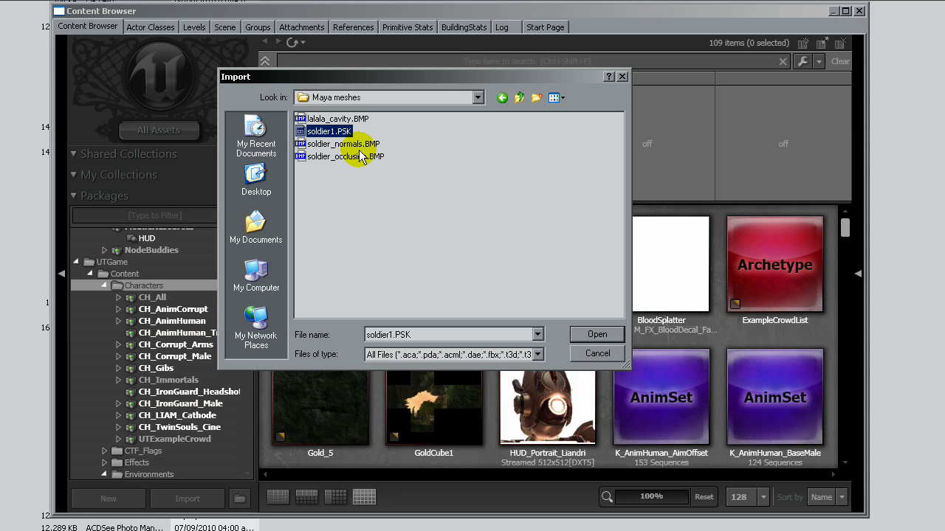
{"action": "left_click", "coordinate": [357, 145], "text": "ctrl"}
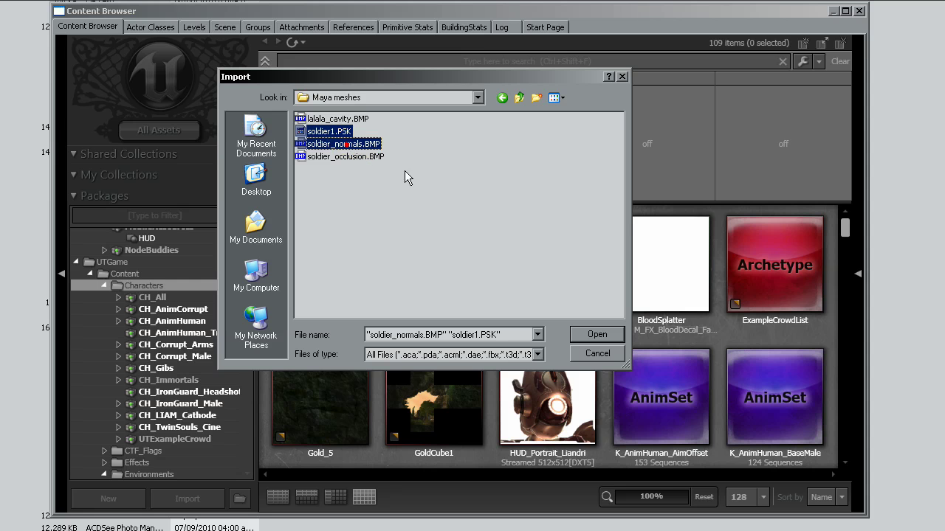
{"action": "left_click", "coordinate": [361, 157], "text": "ctrl"}
{"action": "left_click", "coordinate": [595, 334]}
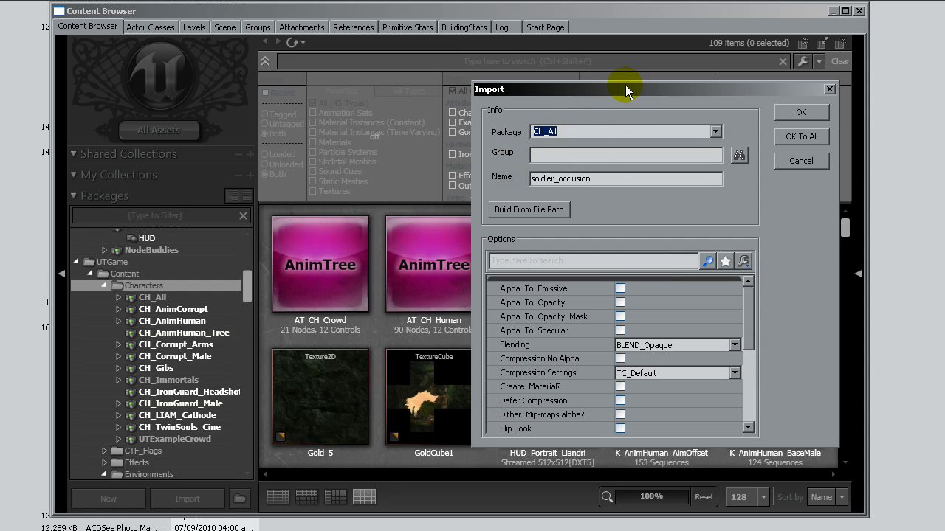
Import soldier_occlusion into a new package named CH_Soldier with Defer Compression enabled.
{"action": "left_click_drag", "start_coordinate": [625, 87], "coordinate": [575, 79]}
{"action": "left_click_drag", "start_coordinate": [542, 121], "coordinate": [128, 116]}
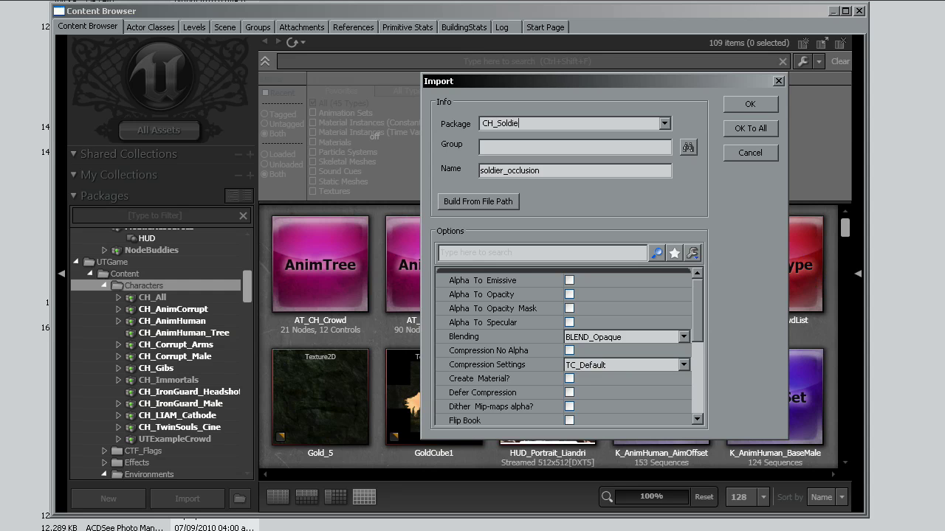
{"action": "key", "text": "shift+Home"}
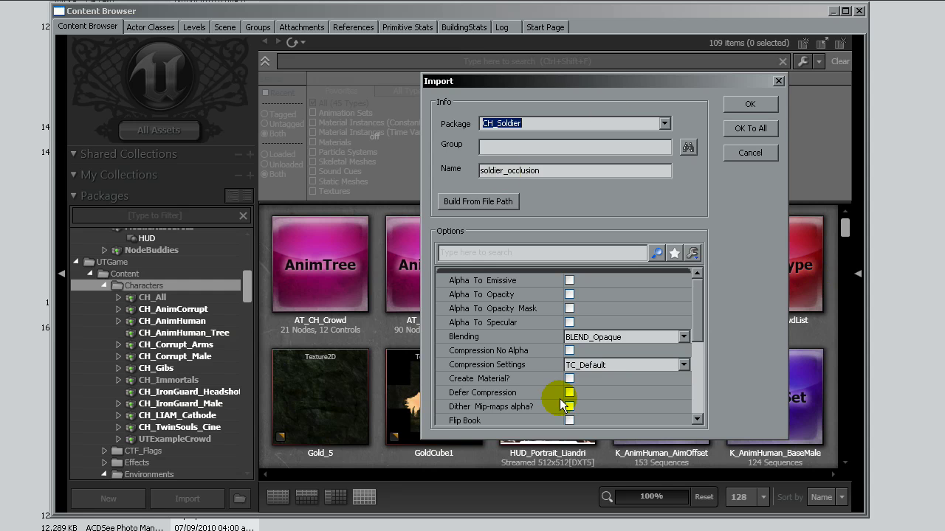
{"action": "left_click", "coordinate": [568, 393]}
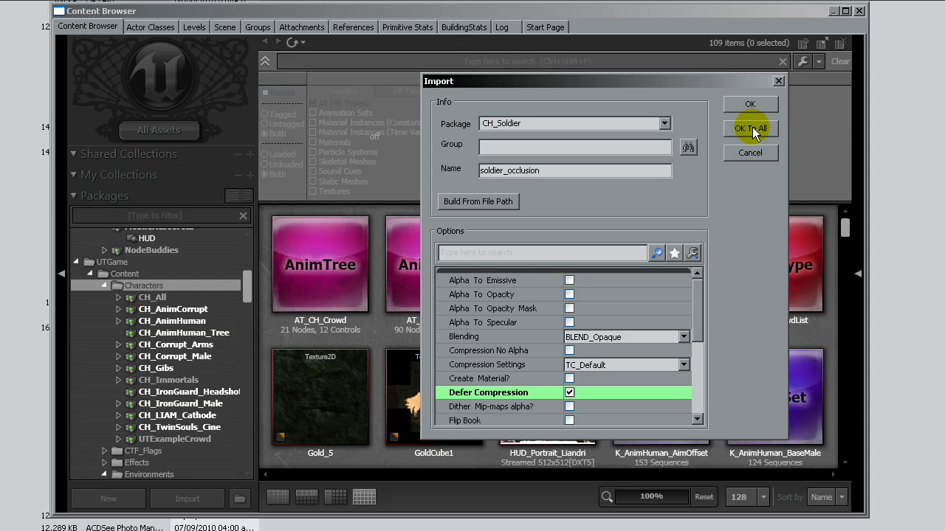
{"action": "left_click", "coordinate": [753, 105]}
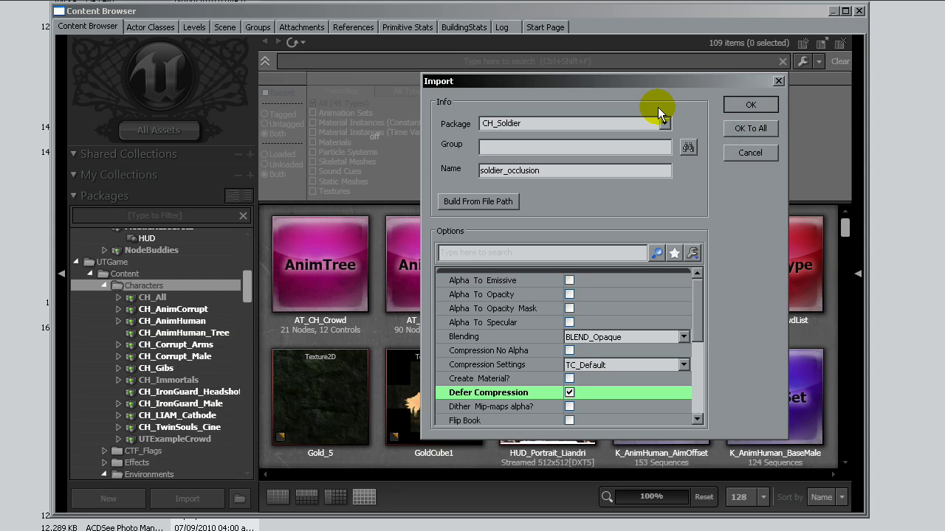
Import soldier1 into the CH_Soldier package, and soldier_normals with its compression set to TC_Normalmap.
{"action": "left_click", "coordinate": [482, 121]}
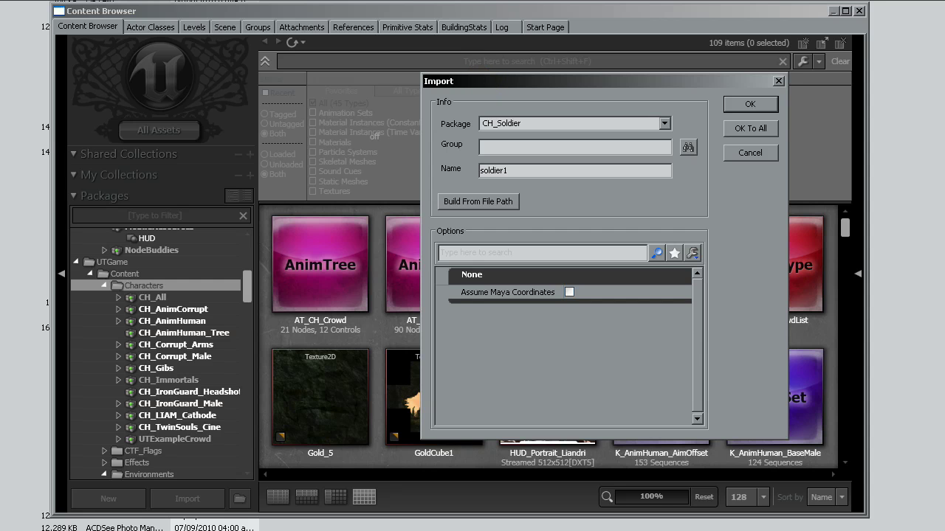
{"action": "left_click", "coordinate": [748, 104]}
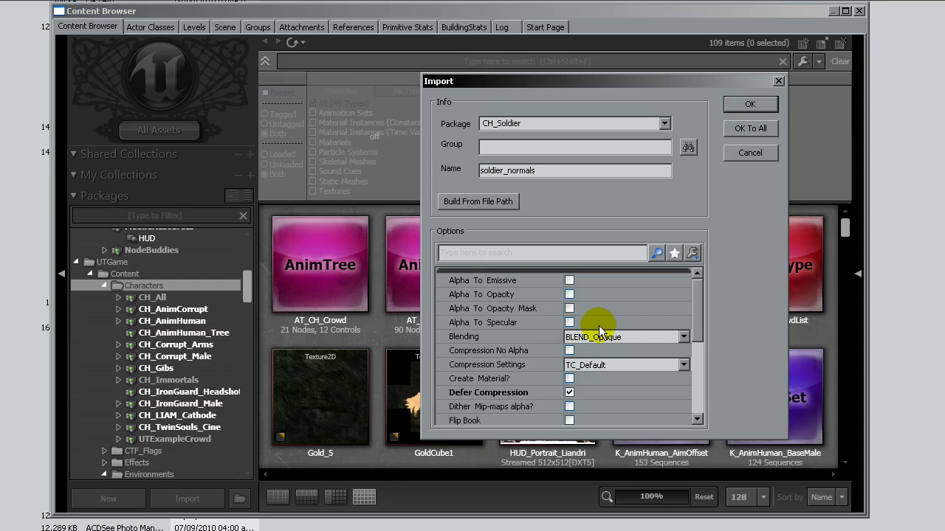
{"action": "left_click", "coordinate": [579, 365]}
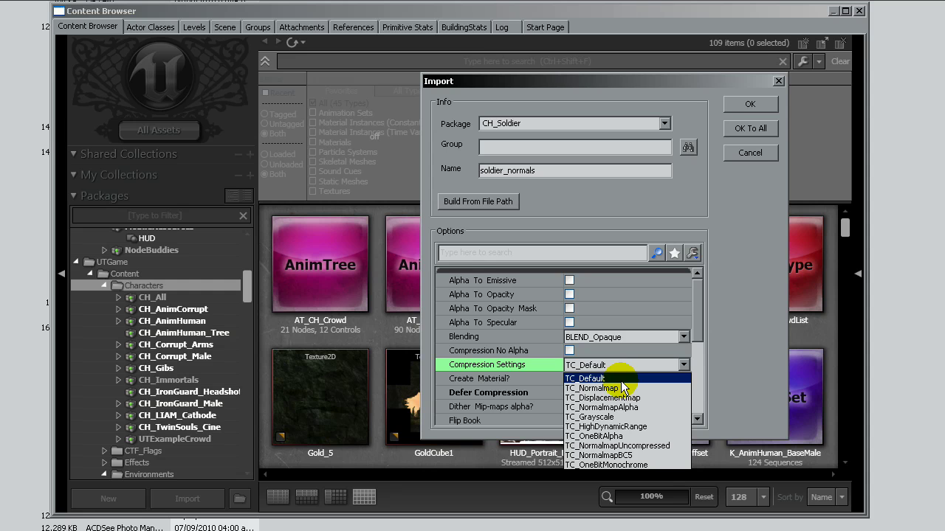
{"action": "left_click", "coordinate": [622, 389]}
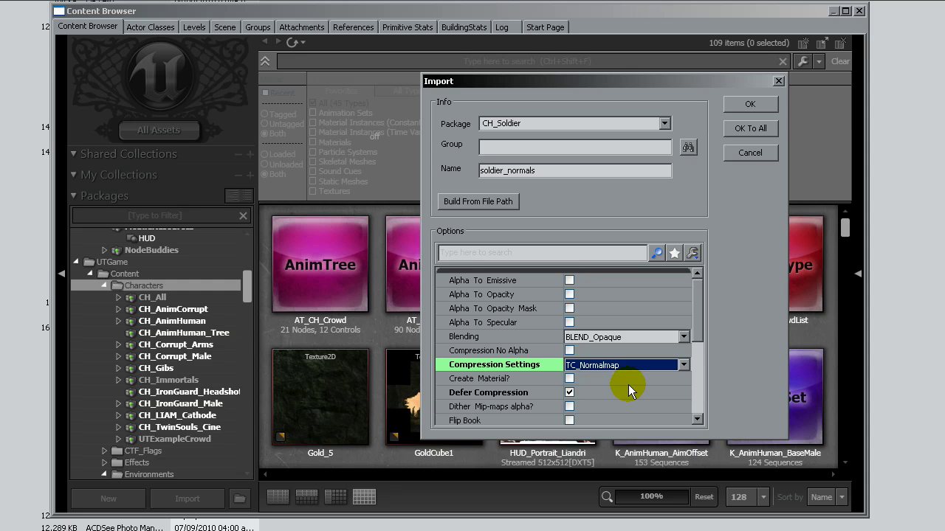
{"action": "left_click", "coordinate": [735, 107]}
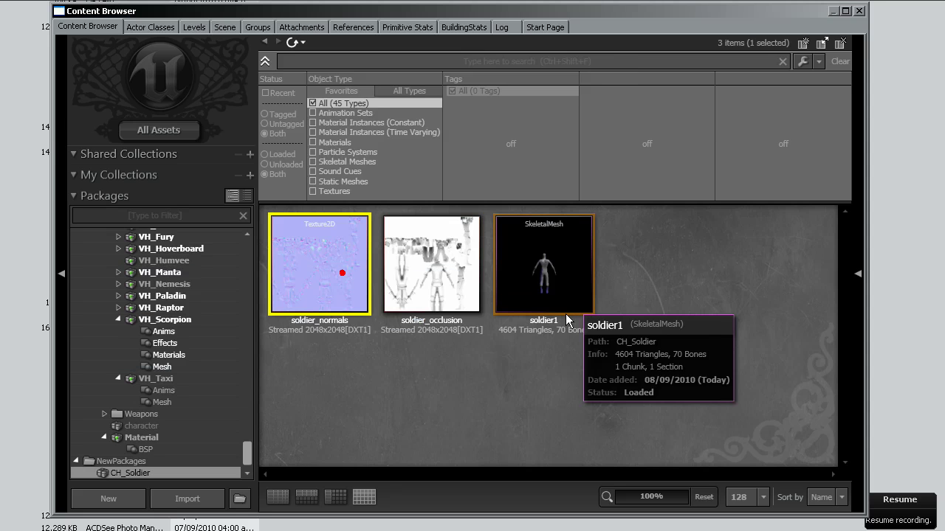
Open the soldier1 skeletal mesh in the AnimSet Editor and view the character close up from the front.
{"action": "left_click", "coordinate": [548, 270]}
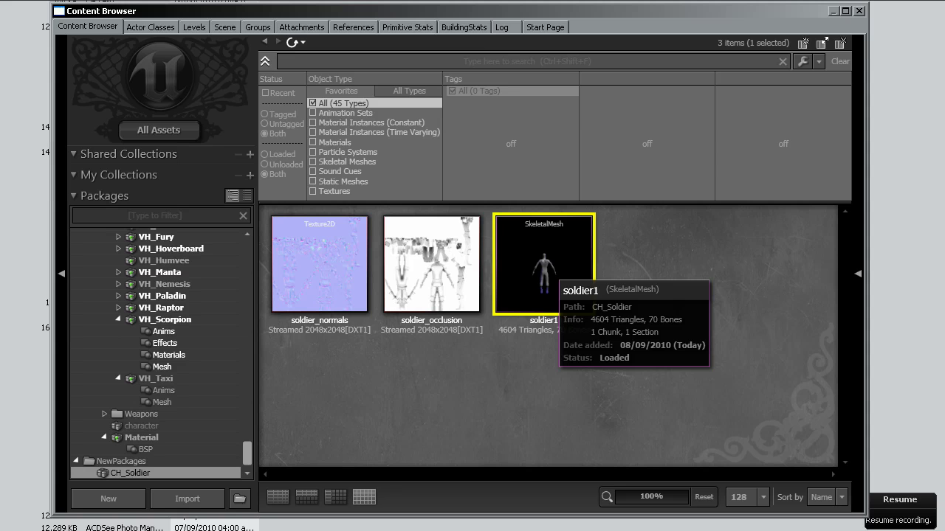
{"action": "double_click", "coordinate": [547, 270]}
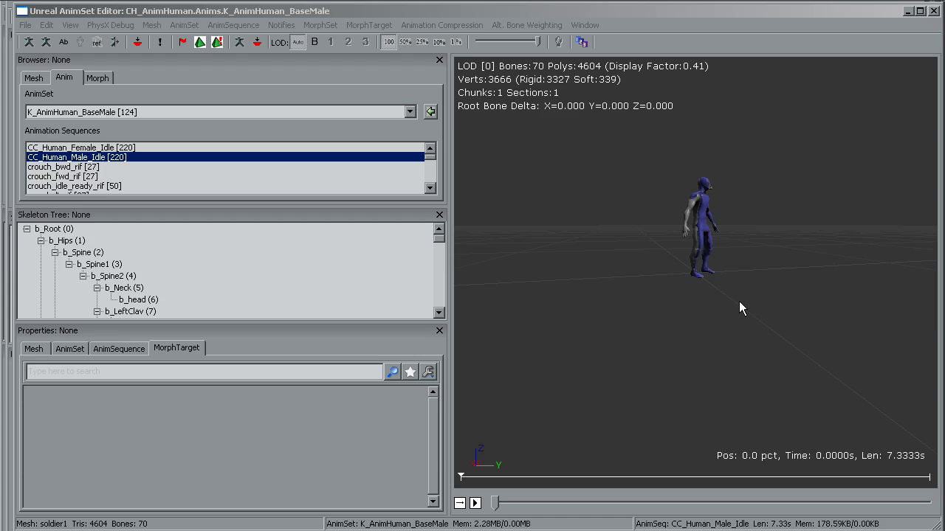
{"action": "left_click_drag", "start_coordinate": [741, 304], "coordinate": [755, 277]}
{"action": "right_click_drag", "start_coordinate": [772, 192], "coordinate": [772, 104]}
{"action": "middle_click_drag", "start_coordinate": [778, 150], "coordinate": [775, 199]}
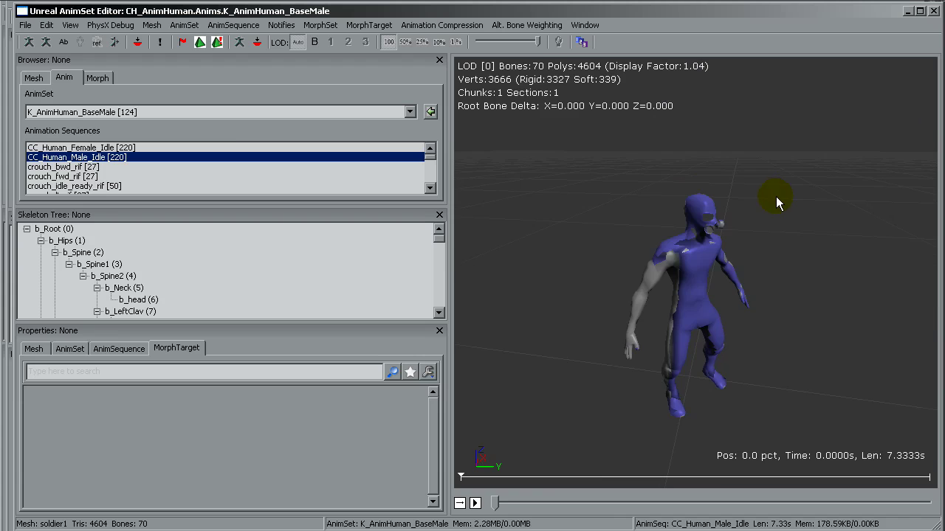
{"action": "left_click_drag", "start_coordinate": [775, 199], "coordinate": [734, 201]}
{"action": "right_click_drag", "start_coordinate": [773, 200], "coordinate": [783, 183]}
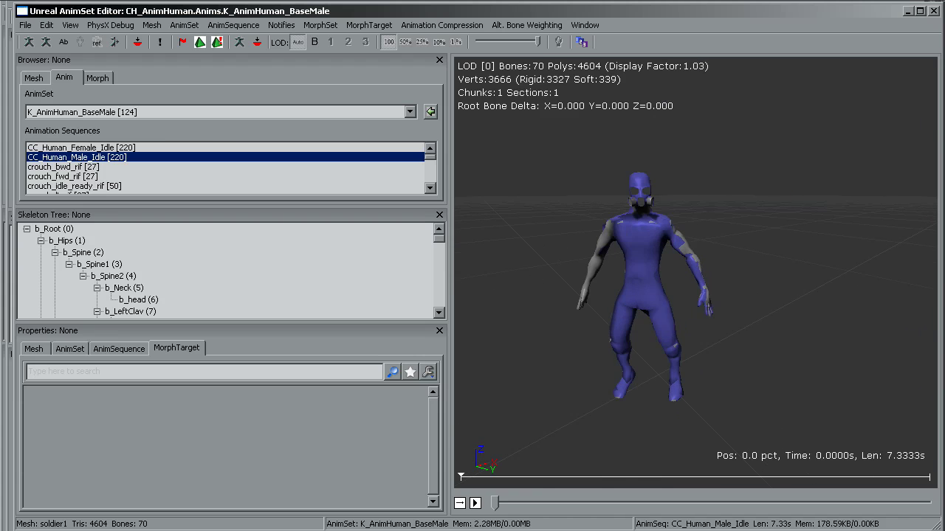
Play the CC_Human_Male_Idle animation in a loop and examine the soldier's deformation from several sides.
{"action": "left_click", "coordinate": [463, 504]}
{"action": "left_click", "coordinate": [474, 502]}
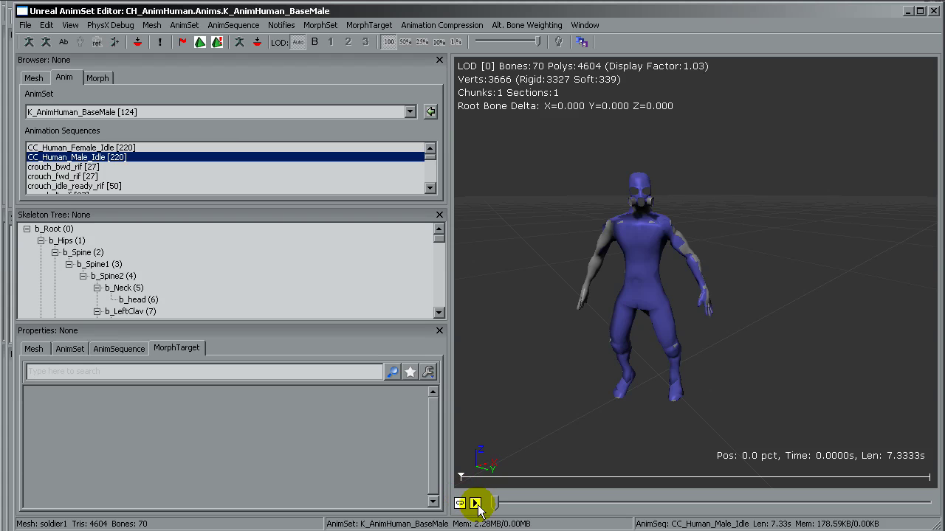
{"action": "left_click_drag", "start_coordinate": [700, 364], "coordinate": [690, 365]}
{"action": "right_click_drag", "start_coordinate": [719, 266], "coordinate": [718, 251]}
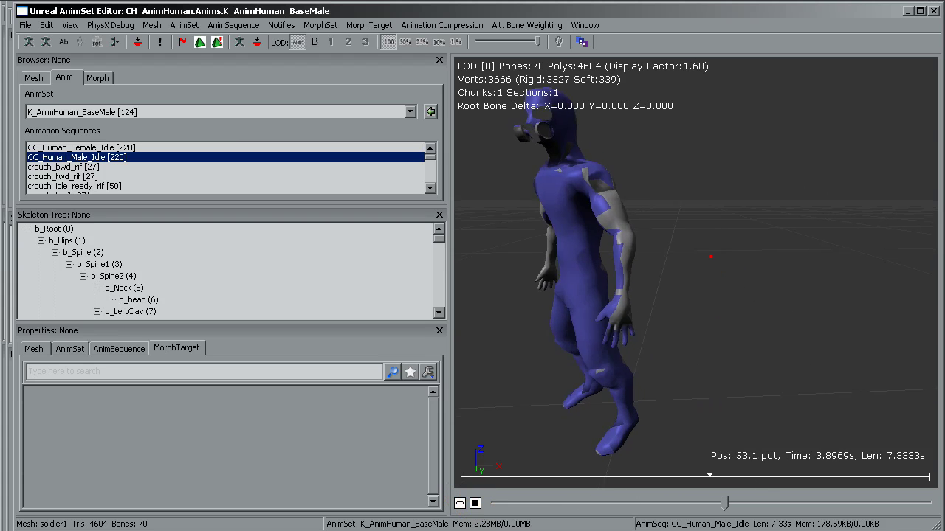
{"action": "left_click_drag", "start_coordinate": [713, 255], "coordinate": [731, 256]}
{"action": "right_click_drag", "start_coordinate": [714, 256], "coordinate": [714, 245]}
{"action": "mouse_move", "coordinate": [715, 256]}
{"action": "middle_mouse_down"}
{"action": "mouse_move", "coordinate": [725, 279]}
{"action": "mouse_move", "coordinate": [717, 261]}
{"action": "middle_mouse_up"}
{"action": "mouse_move", "coordinate": [692, 260]}
{"action": "right_mouse_down"}
{"action": "mouse_move", "coordinate": [693, 246]}
{"action": "mouse_move", "coordinate": [692, 259]}
{"action": "right_mouse_up"}
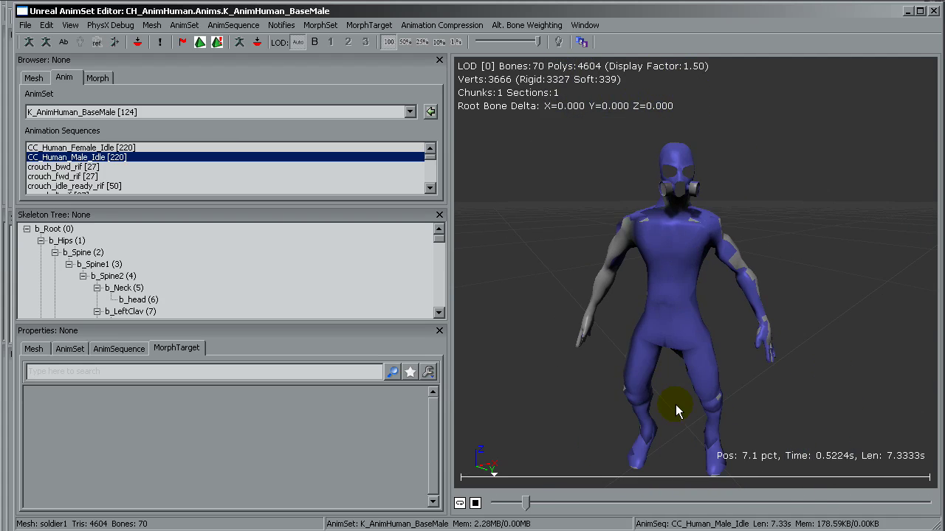
{"action": "left_click_drag", "start_coordinate": [650, 407], "coordinate": [672, 414]}
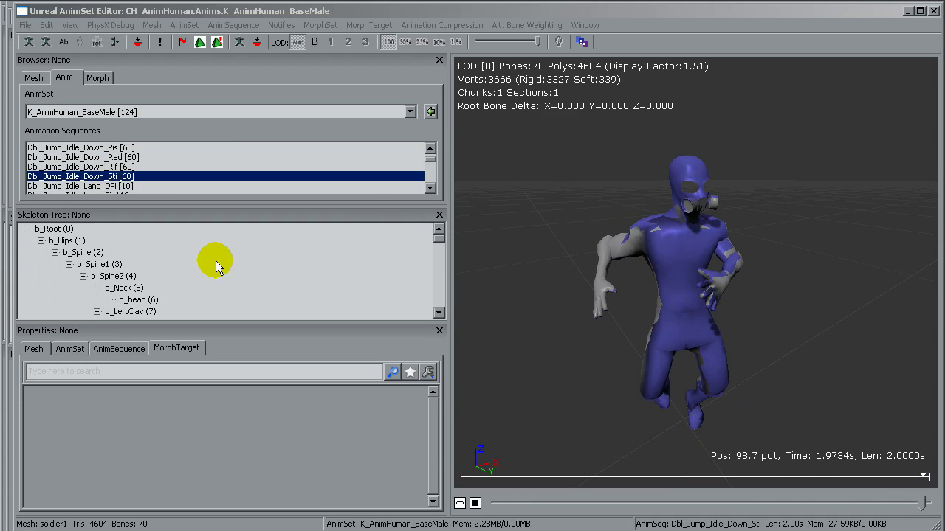
Preview the double-jump idle landing sequences, Death_Stinger and feigndeath_getup_back on the soldier mesh.
{"action": "left_click", "coordinate": [94, 177]}
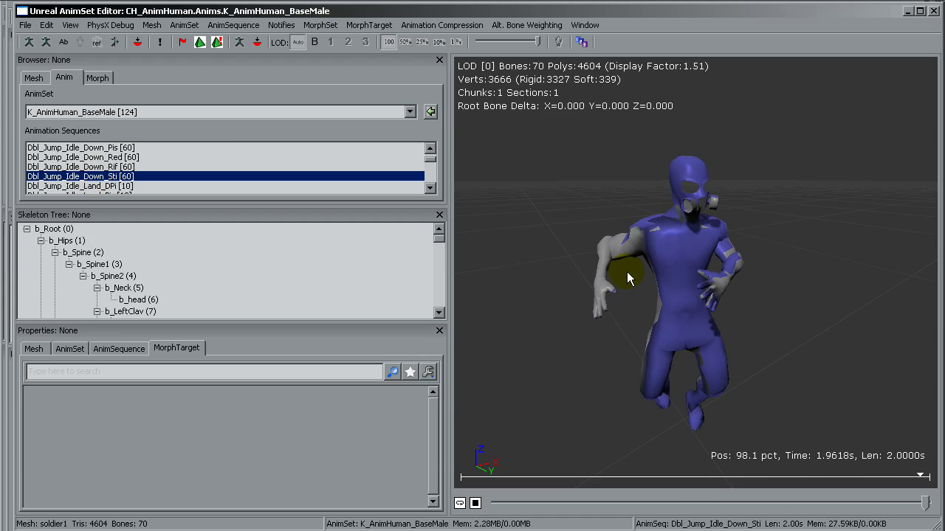
{"action": "key", "text": "Down"}
{"action": "key", "text": "Down"}
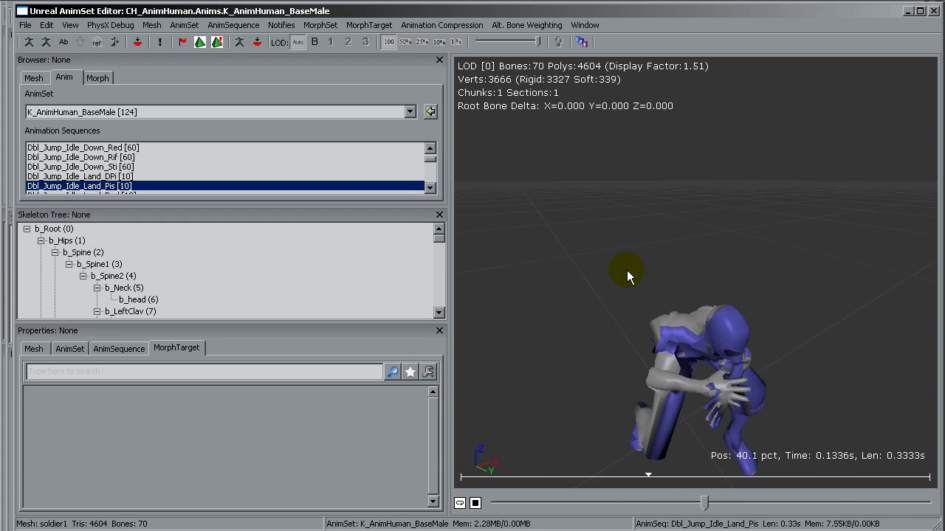
{"action": "key", "text": "Up"}
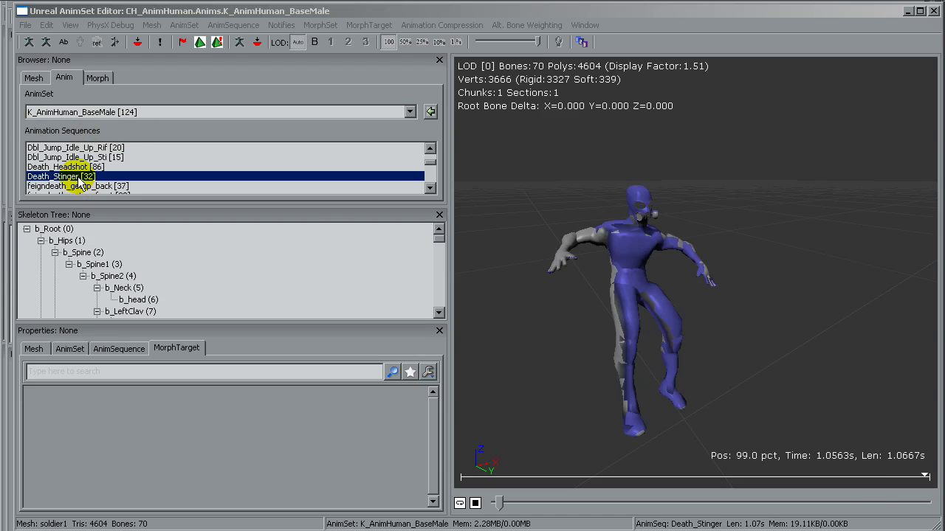
{"action": "key", "text": "Down"}
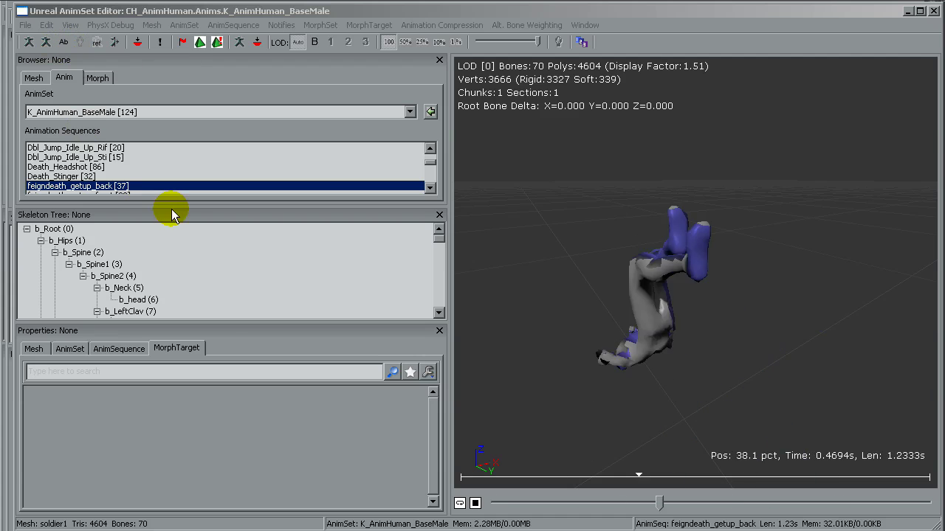
Preview the CC_Human_Female_Idle and Taunt_UB_Slit_Throat animations on the soldier from different angles and distances.
{"action": "left_click", "coordinate": [475, 502]}
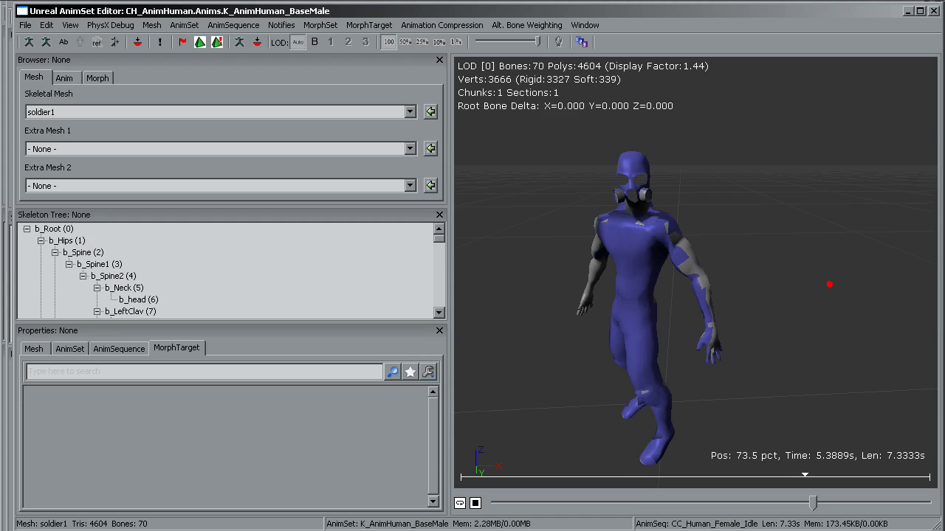
{"action": "left_click_drag", "start_coordinate": [829, 284], "coordinate": [768, 306]}
{"action": "right_click_drag", "start_coordinate": [767, 306], "coordinate": [791, 232]}
{"action": "left_click_drag", "start_coordinate": [791, 232], "coordinate": [731, 244]}
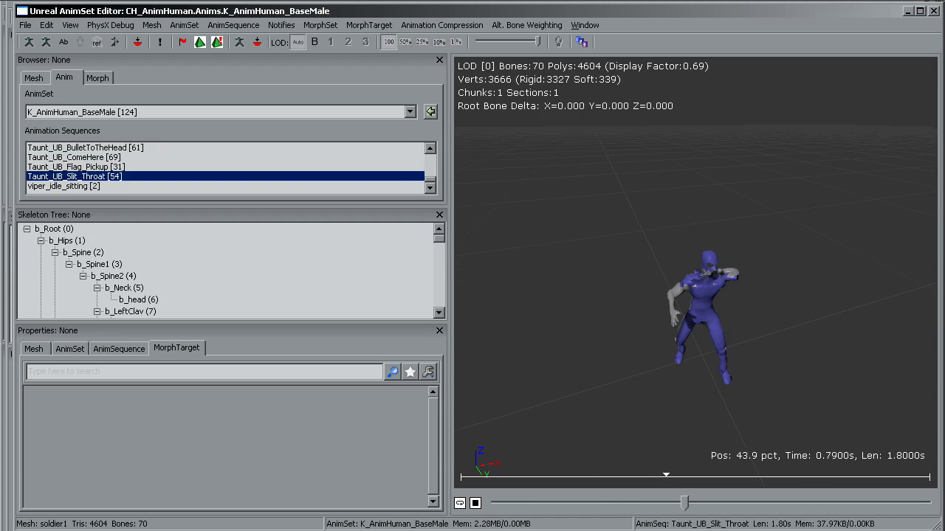
Preview the Taunt_FB_Pelvic_Thrust_A and Taunt_FB_Hoolahoop animations on the soldier from different angles.
{"action": "left_click_drag", "start_coordinate": [749, 361], "coordinate": [745, 385]}
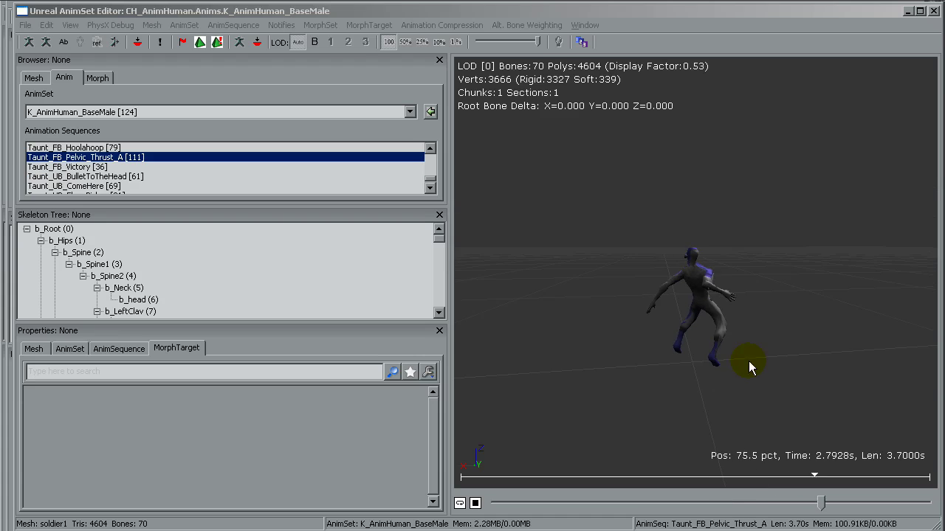
{"action": "mouse_move", "coordinate": [748, 364]}
{"action": "left_mouse_down"}
{"action": "mouse_move", "coordinate": [759, 374]}
{"action": "mouse_move", "coordinate": [754, 353]}
{"action": "left_mouse_up"}
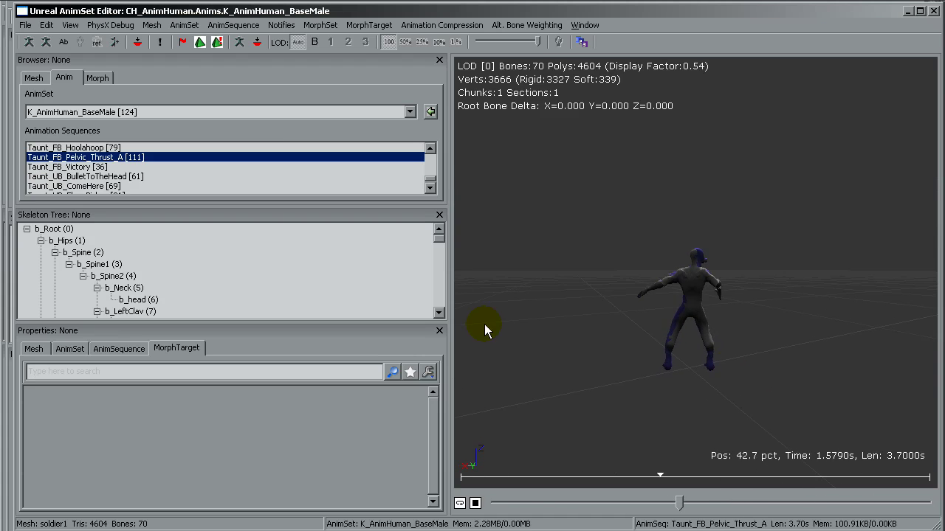
{"action": "left_click", "coordinate": [100, 148]}
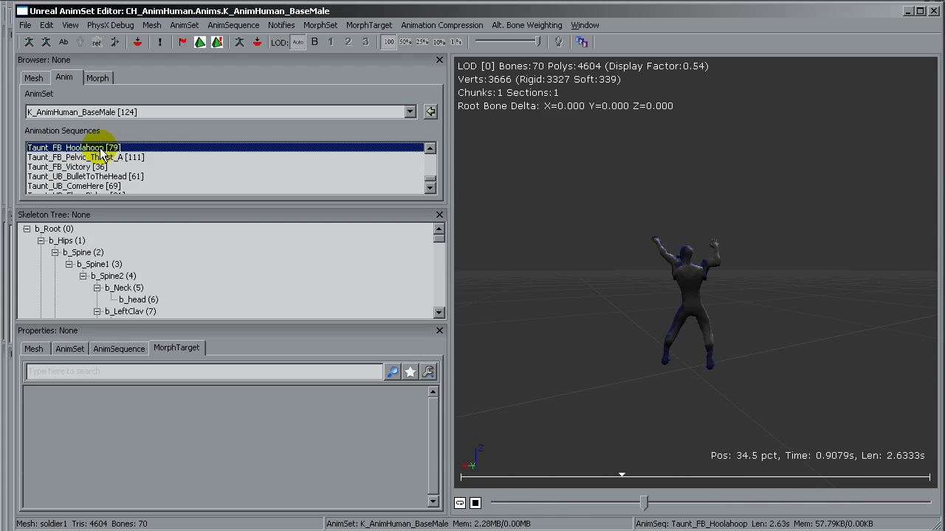
{"action": "left_click", "coordinate": [618, 369]}
{"action": "right_click_drag", "start_coordinate": [701, 385], "coordinate": [701, 380]}
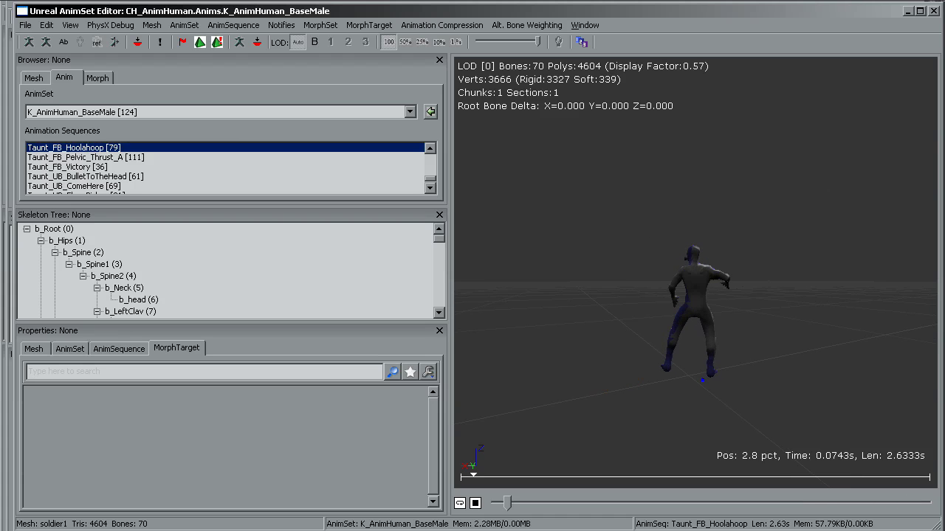
{"action": "left_click_drag", "start_coordinate": [739, 203], "coordinate": [847, 316]}
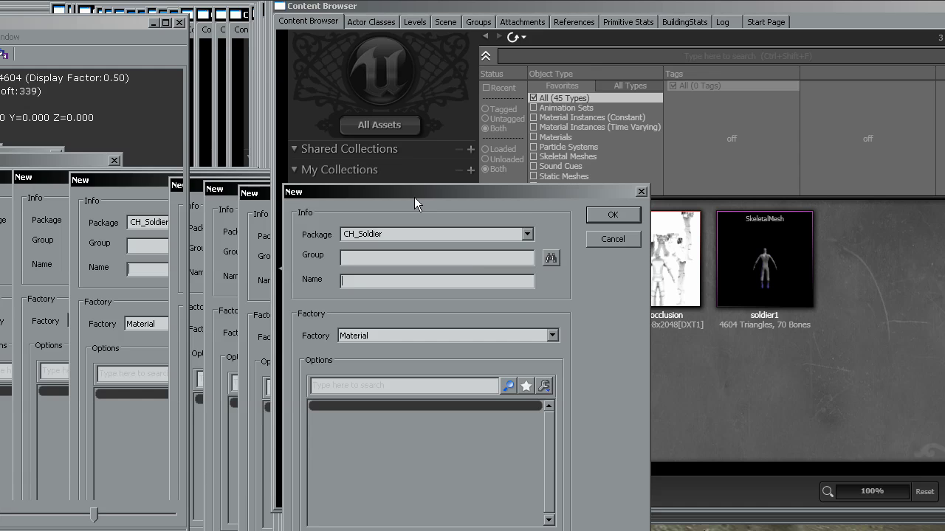
Create a new material named SoldierMaterial in the Materials group of the CH_Soldier package.
{"action": "left_click_drag", "start_coordinate": [414, 197], "coordinate": [703, 128]}
{"action": "left_click", "coordinate": [642, 210]}
{"action": "type", "text": "SoldierMaterial"}
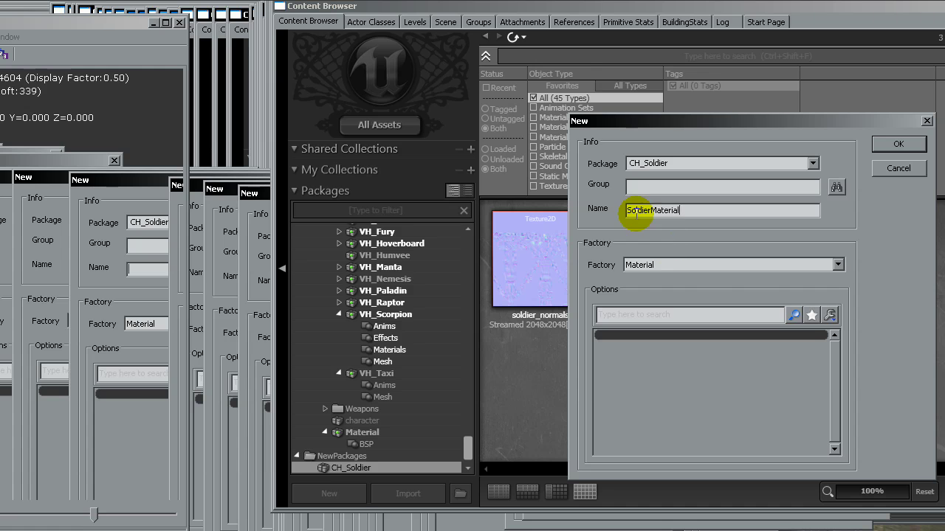
{"action": "left_click", "coordinate": [594, 185]}
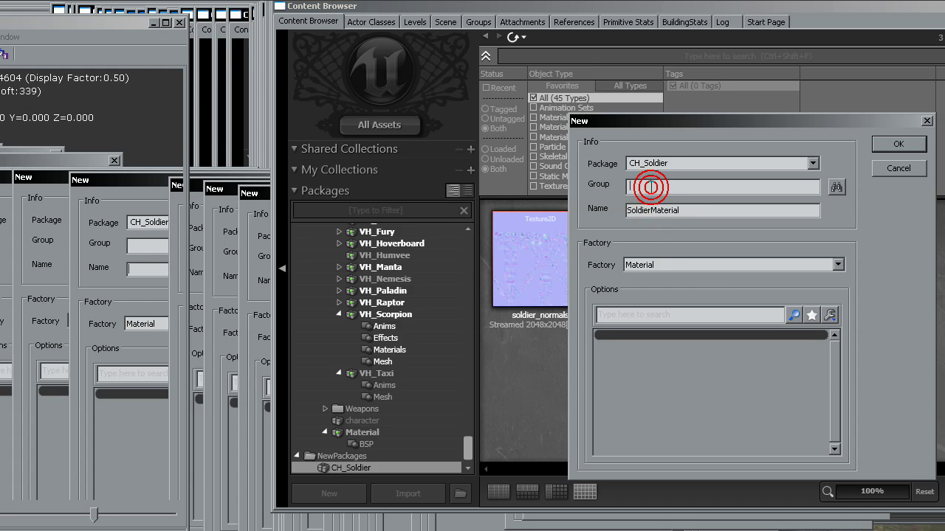
{"action": "key", "text": "Return"}
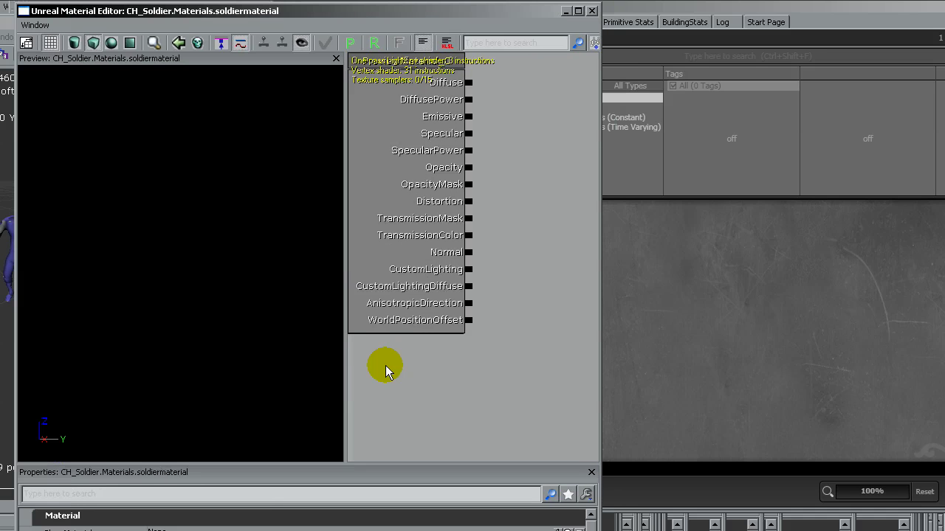
Add a texture sample of soldier_occlusion to the material graph and connect it to the Diffuse input.
{"action": "left_click", "coordinate": [381, 419]}
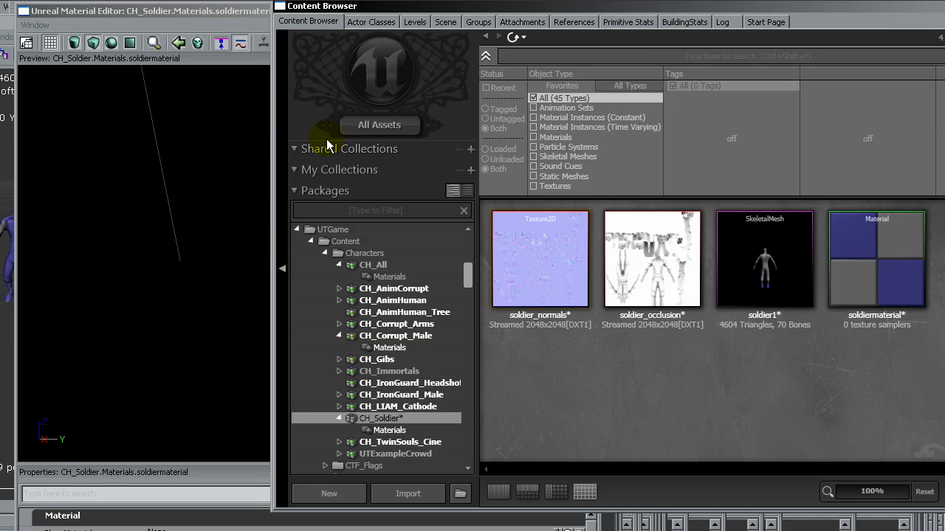
{"action": "left_click_drag", "start_coordinate": [272, 143], "coordinate": [562, 148]}
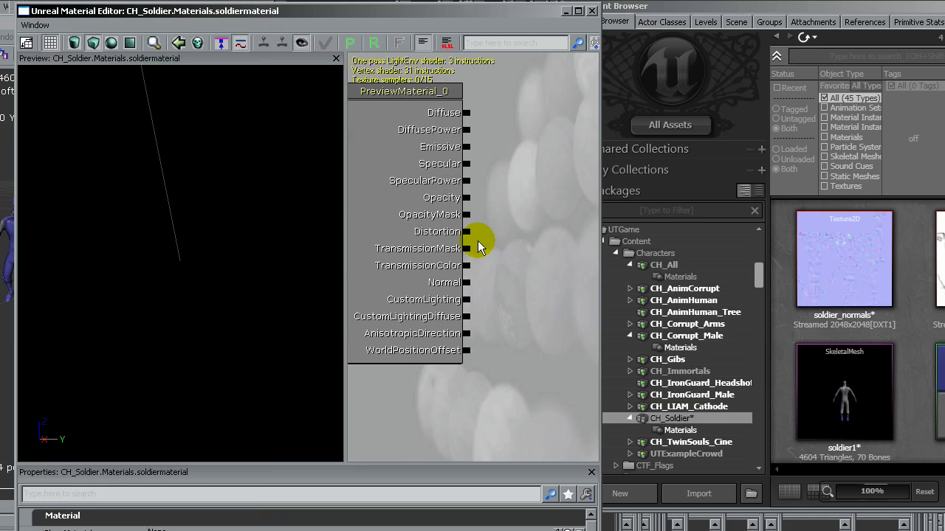
{"action": "left_click", "coordinate": [482, 175]}
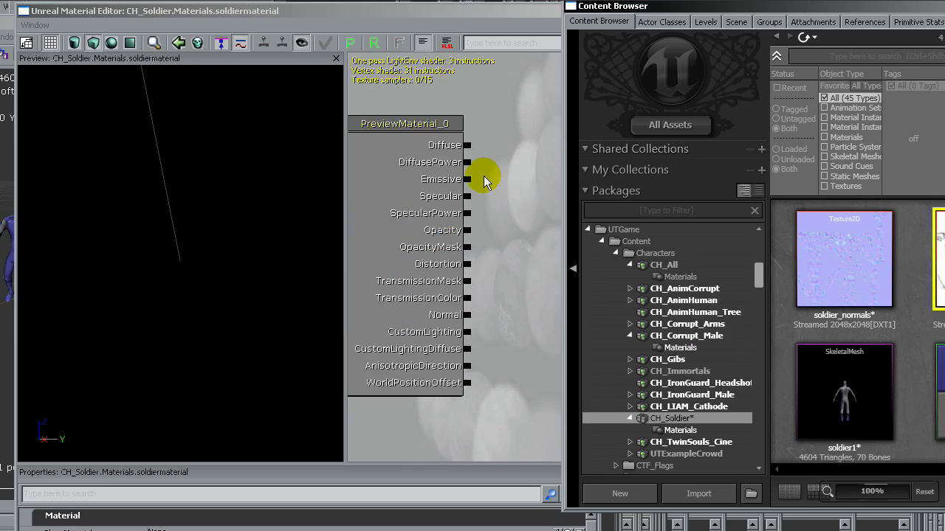
{"action": "left_click", "coordinate": [519, 149]}
{"action": "left_click_drag", "start_coordinate": [469, 147], "coordinate": [524, 172]}
{"action": "left_click", "coordinate": [224, 276]}
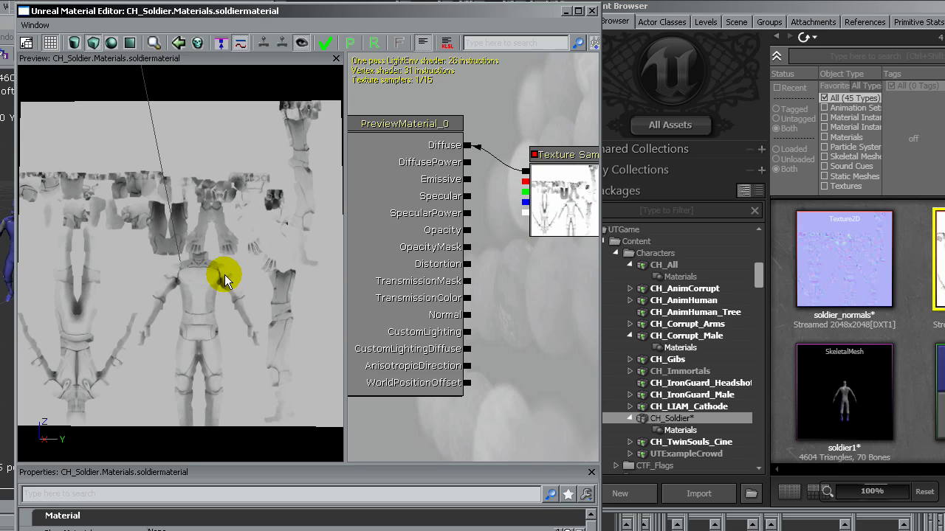
Add a texture sample of soldier_normals to the material and connect it to the Normal input.
{"action": "left_click", "coordinate": [847, 256]}
{"action": "right_click_drag", "start_coordinate": [217, 277], "coordinate": [217, 297]}
{"action": "left_click", "coordinate": [940, 258]}
{"action": "left_click", "coordinate": [521, 322]}
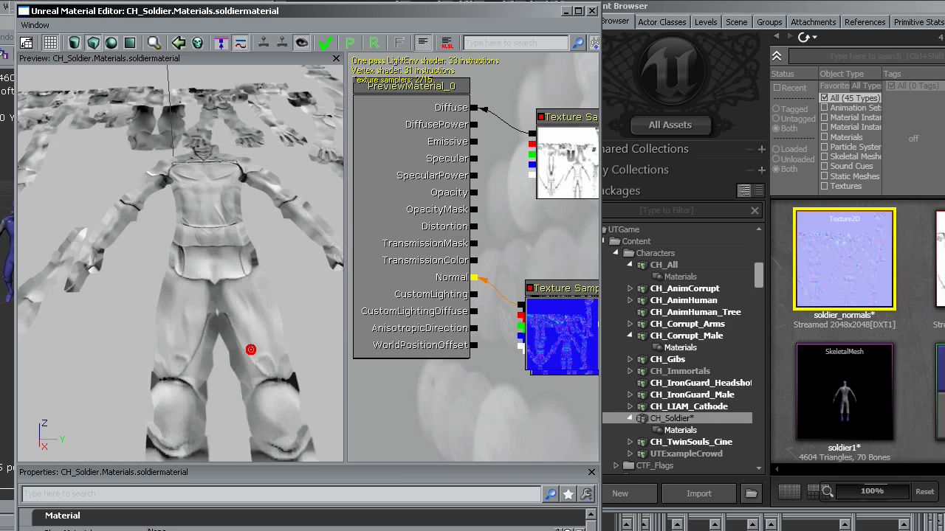
{"action": "left_click_drag", "start_coordinate": [251, 350], "coordinate": [248, 351]}
Connect the occlusion texture sample to the Specular input as well and move its node lower in the graph.
{"action": "left_click_drag", "start_coordinate": [531, 133], "coordinate": [476, 158]}
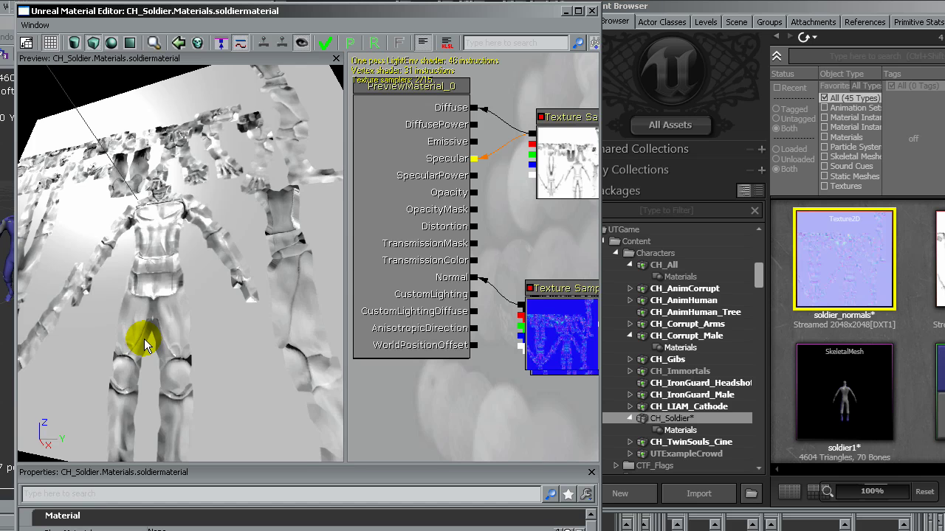
{"action": "mouse_move", "coordinate": [148, 337]}
{"action": "left_mouse_down"}
{"action": "mouse_move", "coordinate": [321, 411]}
{"action": "mouse_move", "coordinate": [101, 249]}
{"action": "mouse_move", "coordinate": [214, 362]}
{"action": "mouse_move", "coordinate": [207, 349]}
{"action": "left_mouse_up"}
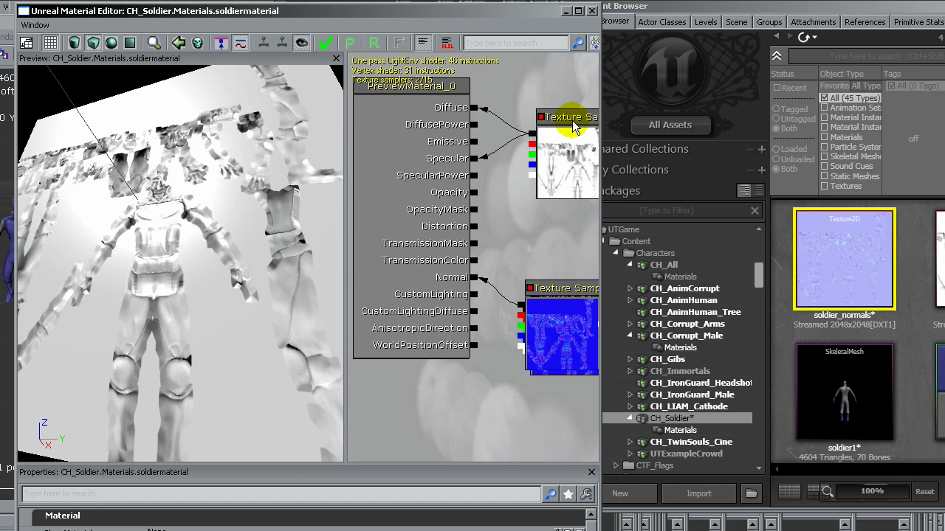
{"action": "left_click_drag", "start_coordinate": [567, 111], "coordinate": [550, 207]}
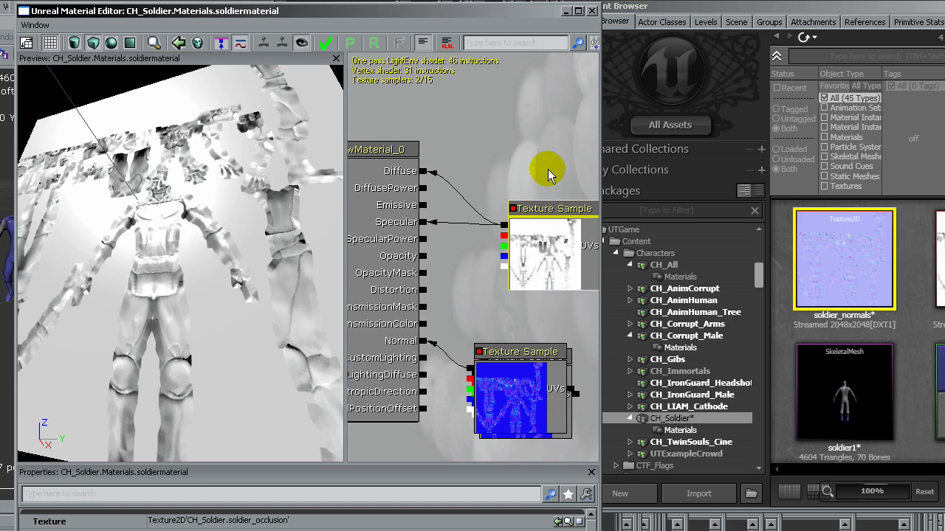
Add a three-component constant vector node and a Multiply node above the occlusion texture sample.
{"action": "left_click", "coordinate": [524, 131]}
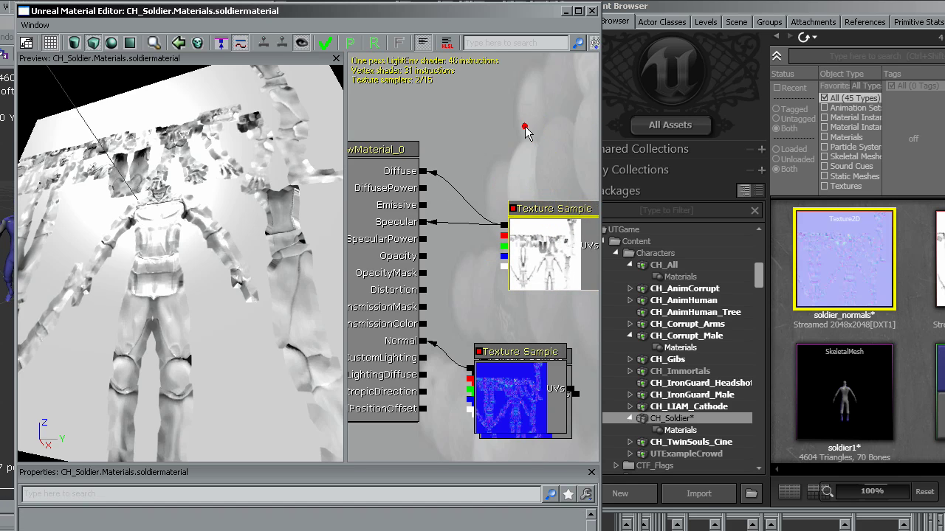
{"action": "left_click_drag", "start_coordinate": [549, 132], "coordinate": [542, 84]}
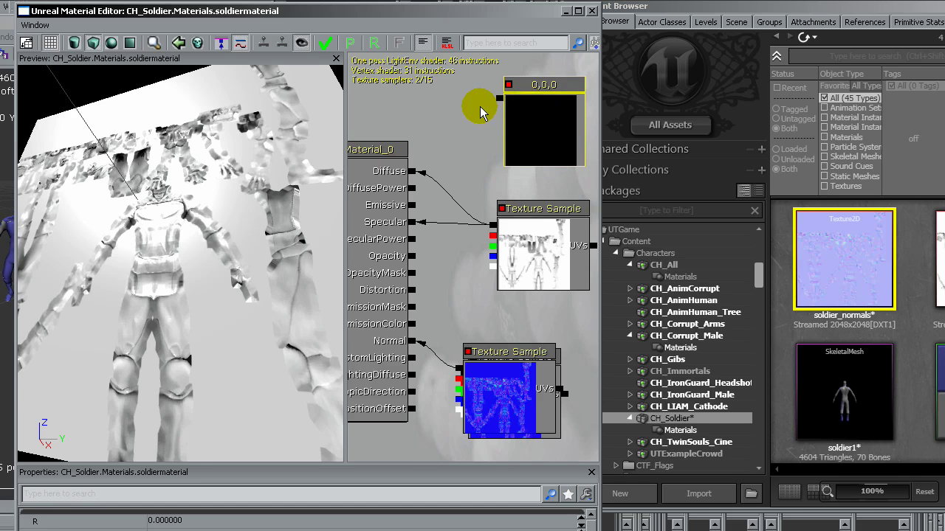
{"action": "left_click", "coordinate": [442, 145]}
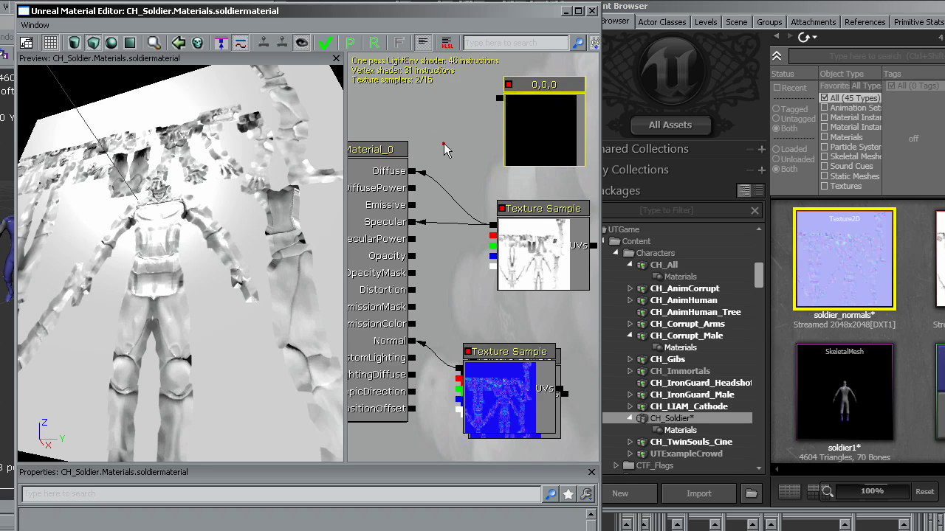
{"action": "left_click", "coordinate": [443, 145]}
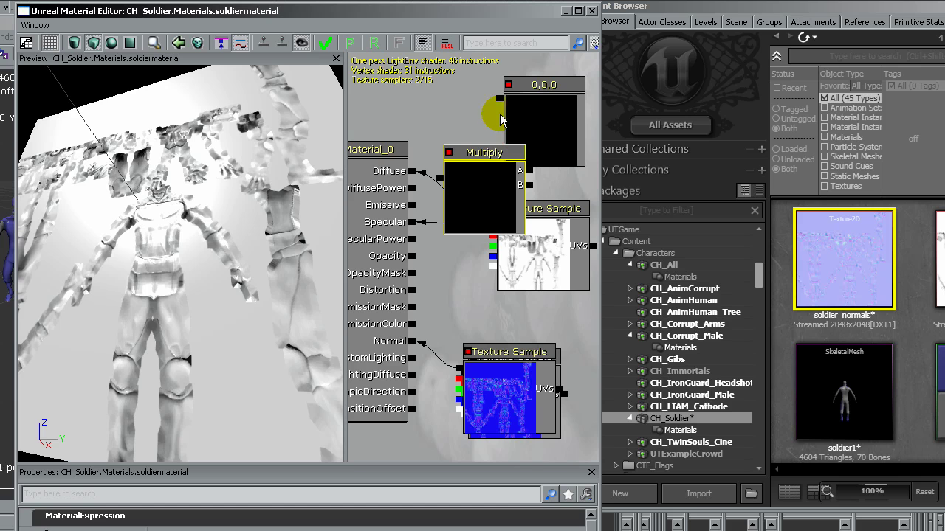
Connect the constant vector to Multiply input A and the occlusion texture to input B, and feed the Multiply result into Diffuse.
{"action": "left_click_drag", "start_coordinate": [501, 102], "coordinate": [528, 172]}
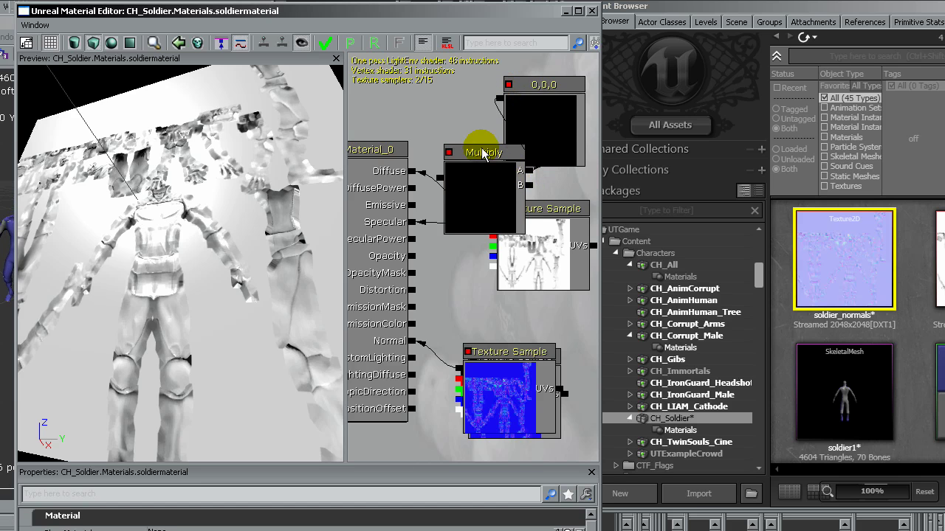
{"action": "left_click_drag", "start_coordinate": [482, 153], "coordinate": [476, 111]}
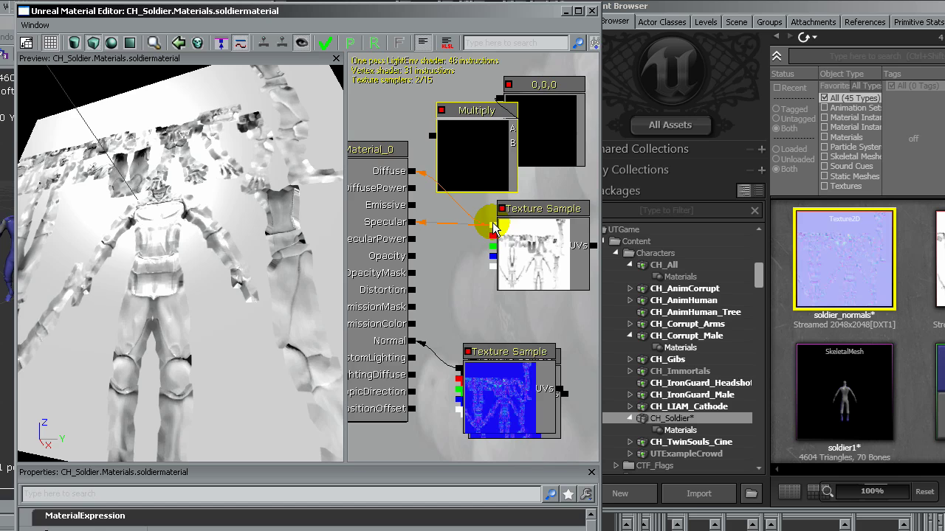
{"action": "left_click_drag", "start_coordinate": [493, 228], "coordinate": [514, 142]}
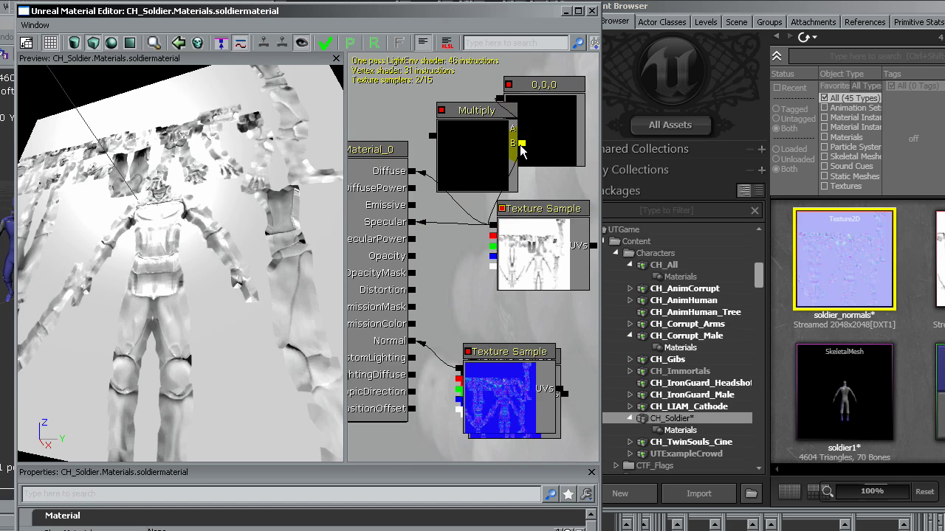
{"action": "left_click", "coordinate": [433, 136]}
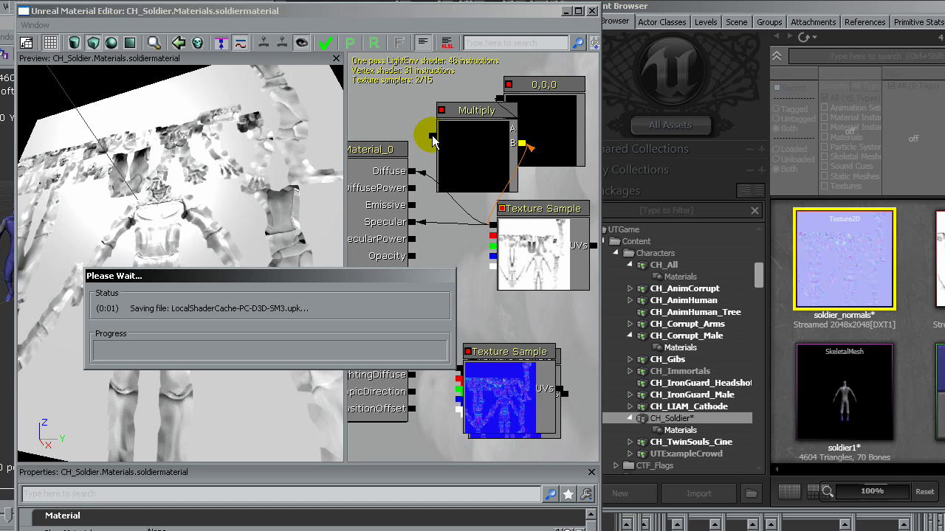
{"action": "left_click_drag", "start_coordinate": [433, 136], "coordinate": [415, 171]}
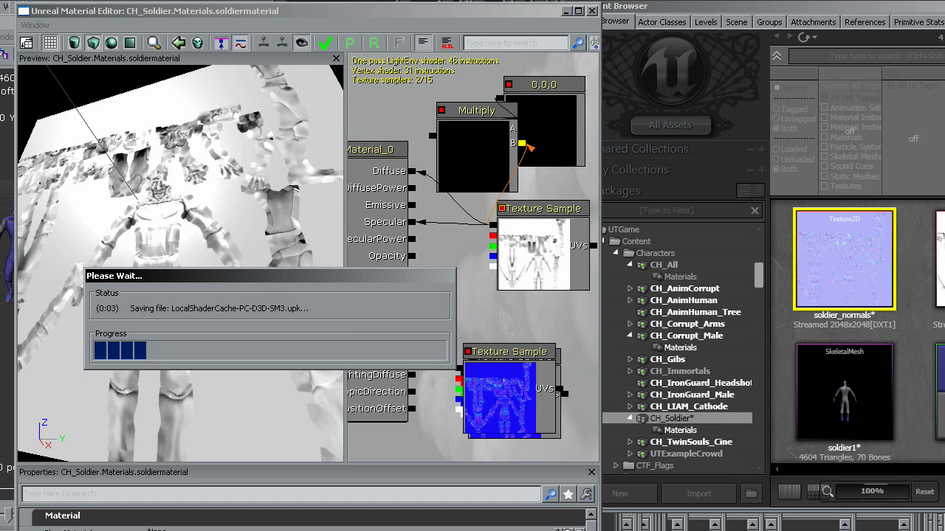
{"action": "left_click_drag", "start_coordinate": [433, 142], "coordinate": [412, 172]}
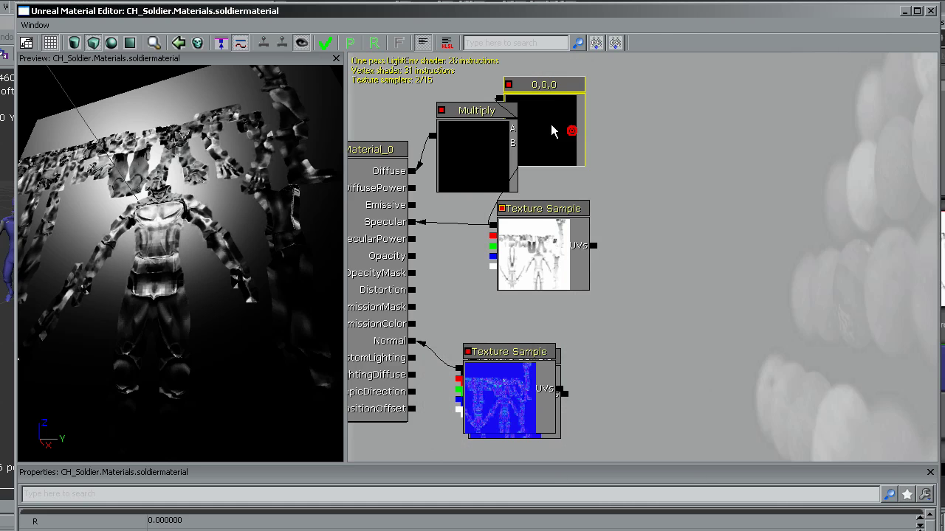
Move the constant vector node clear of the Multiply node and set its R, G and B values to 0.1.
{"action": "left_click_drag", "start_coordinate": [554, 129], "coordinate": [610, 155], "text": "ctrl"}
{"action": "left_click_drag", "start_coordinate": [673, 264], "coordinate": [361, 260]}
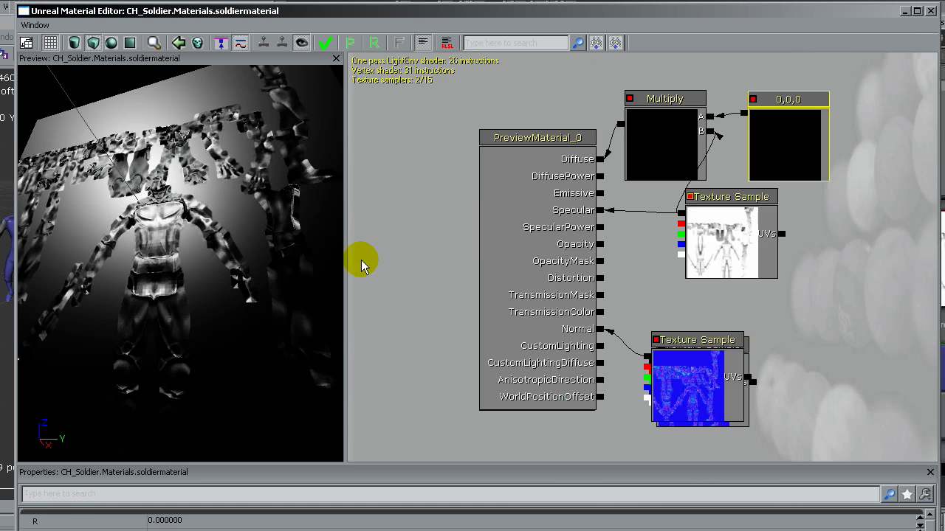
{"action": "left_click", "coordinate": [211, 518]}
{"action": "type", "text": "0.1"}
{"action": "key", "text": "Return"}
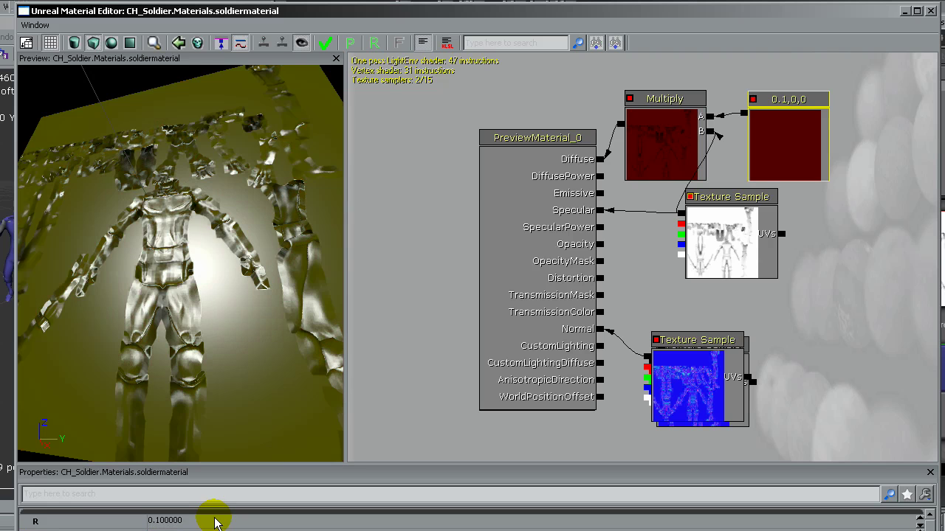
{"action": "key", "text": "Tab"}
{"action": "type", "text": "0.1"}
{"action": "key", "text": "Return"}
{"action": "key", "text": "Tab"}
{"action": "type", "text": "0.1"}
{"action": "key", "text": "Return"}
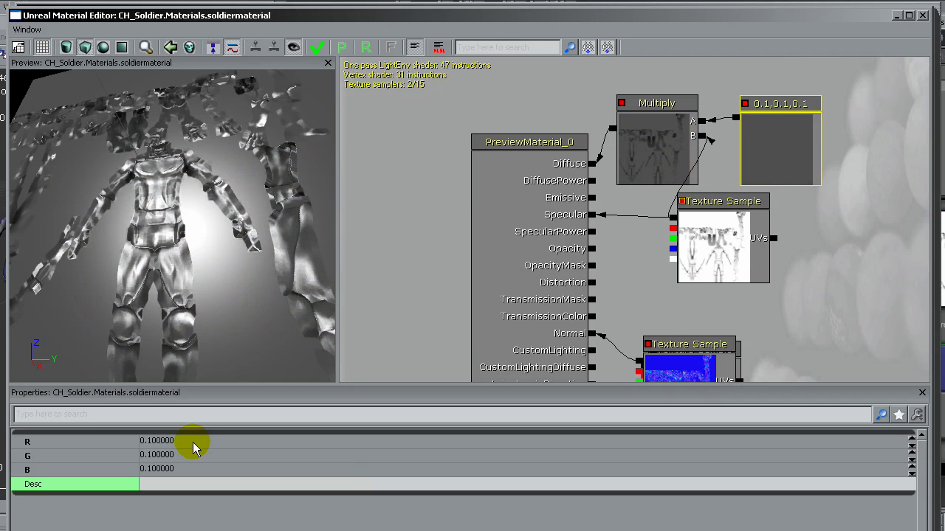
Convert the constant vector to a vector parameter and darken its default colour to 0.0649 in R, G and B.
{"action": "left_click", "coordinate": [198, 442]}
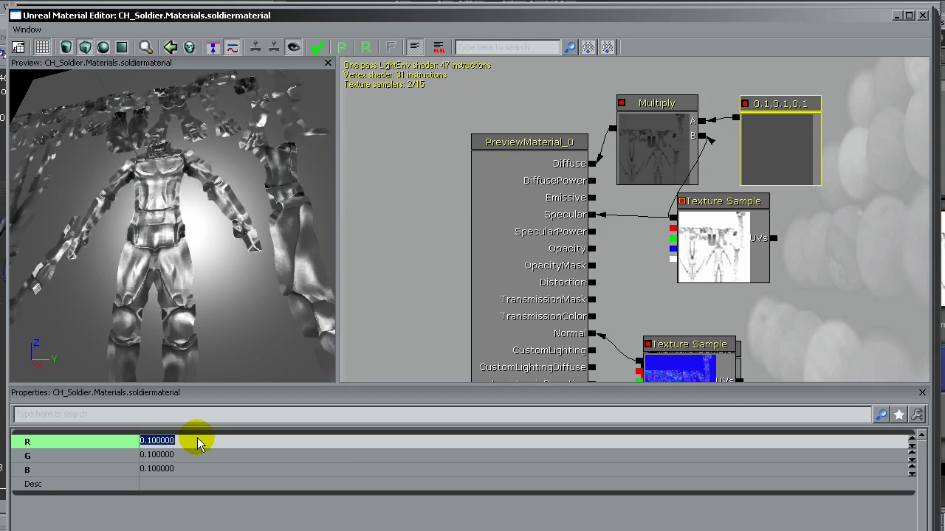
{"action": "right_click", "coordinate": [775, 107]}
{"action": "left_click", "coordinate": [782, 83]}
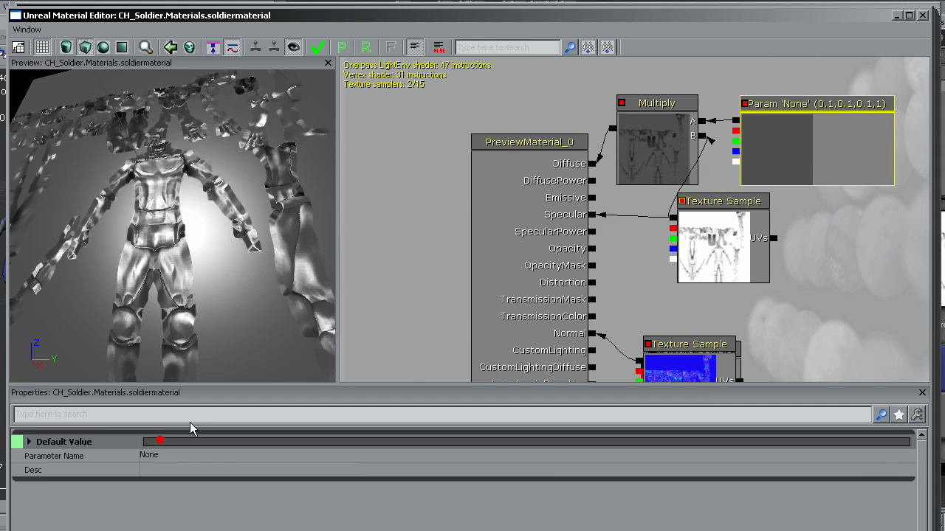
{"action": "left_click", "coordinate": [301, 441]}
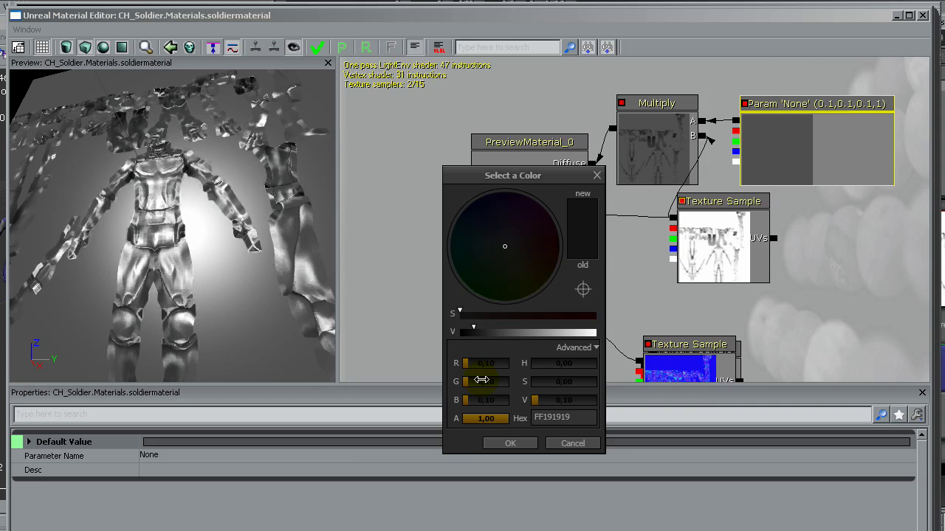
{"action": "left_click_drag", "start_coordinate": [469, 335], "coordinate": [468, 329]}
{"action": "left_click_drag", "start_coordinate": [550, 343], "coordinate": [472, 334]}
{"action": "mouse_move", "coordinate": [158, 219]}
{"action": "left_mouse_down"}
{"action": "mouse_move", "coordinate": [193, 214]}
{"action": "mouse_move", "coordinate": [158, 219]}
{"action": "mouse_move", "coordinate": [164, 224]}
{"action": "left_mouse_up"}
Add a scalar constant node, connect it to SpecularPower and place it beside the occlusion texture sample.
{"action": "key", "text": "1"}
{"action": "left_click", "coordinate": [660, 289]}
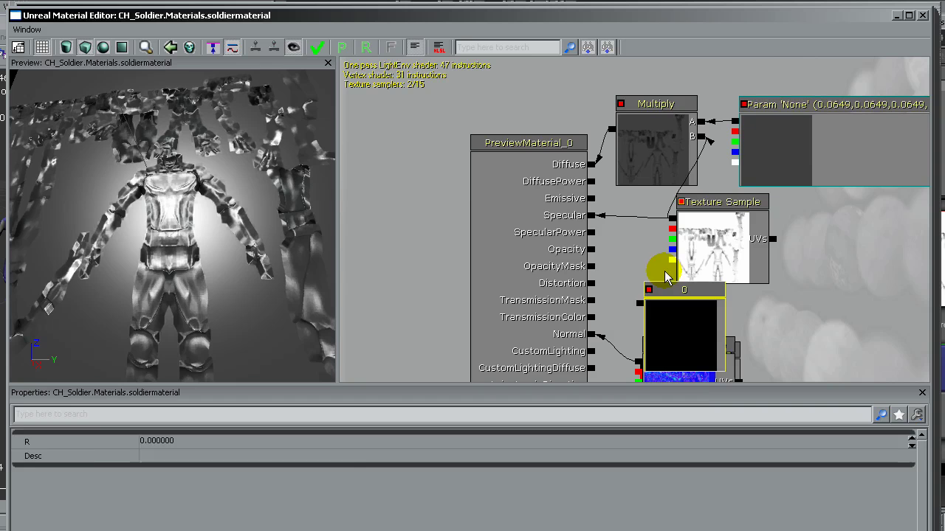
{"action": "left_click_drag", "start_coordinate": [640, 302], "coordinate": [593, 236]}
{"action": "left_click", "coordinate": [696, 326]}
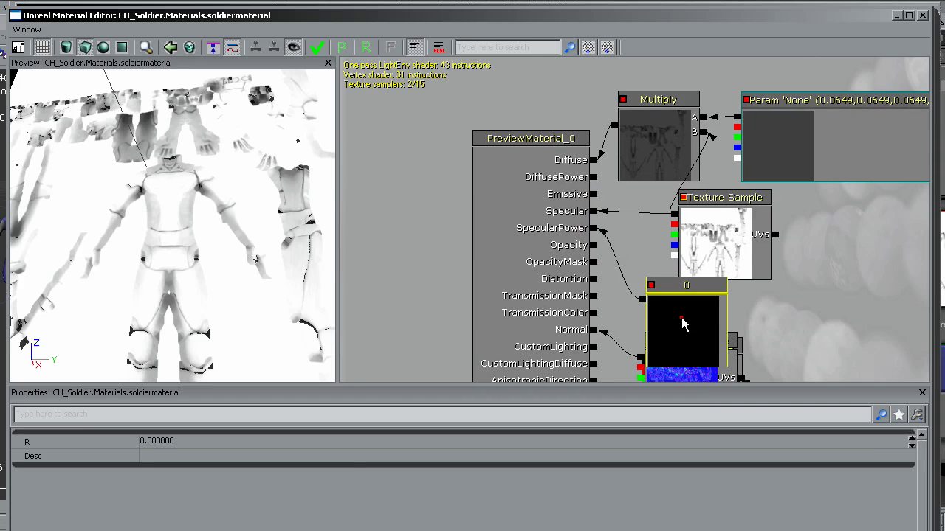
{"action": "left_click_drag", "start_coordinate": [681, 317], "coordinate": [846, 235], "text": "ctrl"}
Try specular power constants of 0.5, 100, 200, 50 and 250 and check the highlights in the material preview.
{"action": "left_click", "coordinate": [170, 441]}
{"action": "type", "text": "0.5"}
{"action": "key", "text": "Return"}
{"action": "type", "text": "10"}
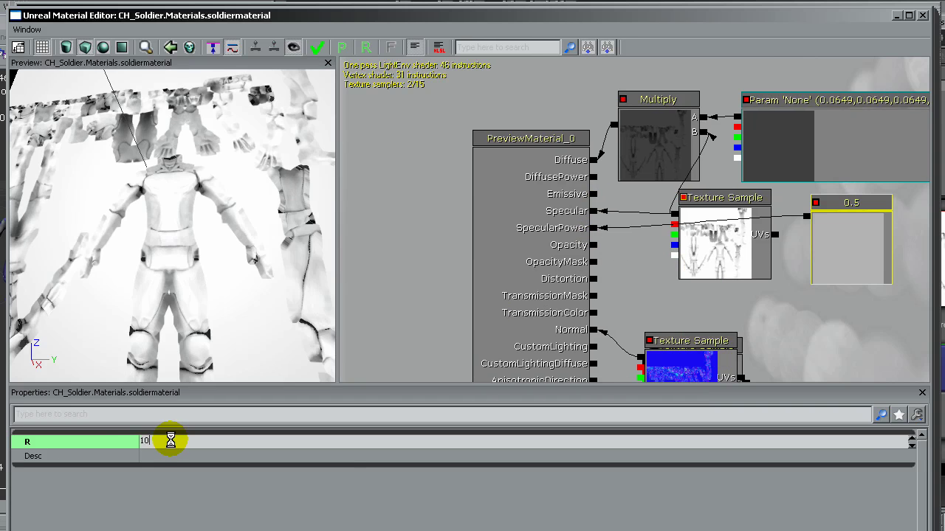
{"action": "type", "text": "0"}
{"action": "key", "text": "Return"}
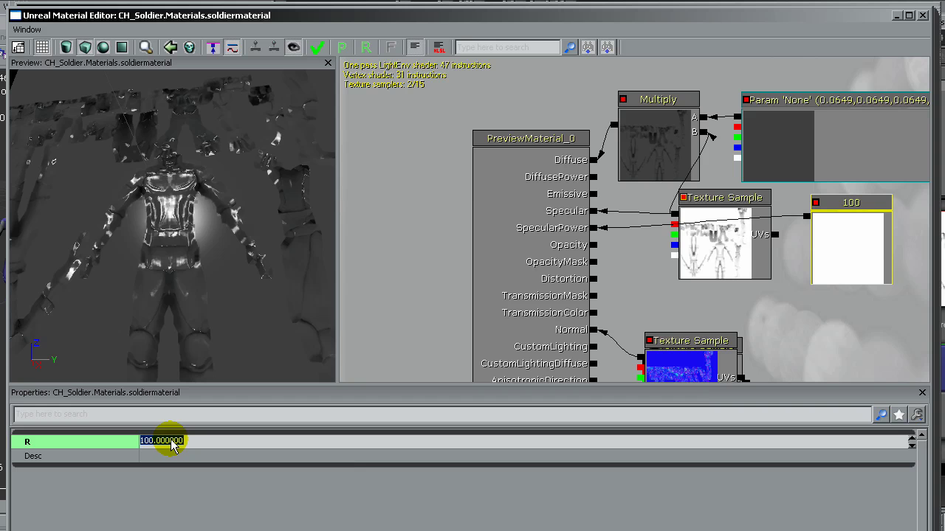
{"action": "type", "text": "200"}
{"action": "key", "text": "Return"}
{"action": "type", "text": "50"}
{"action": "key", "text": "Return"}
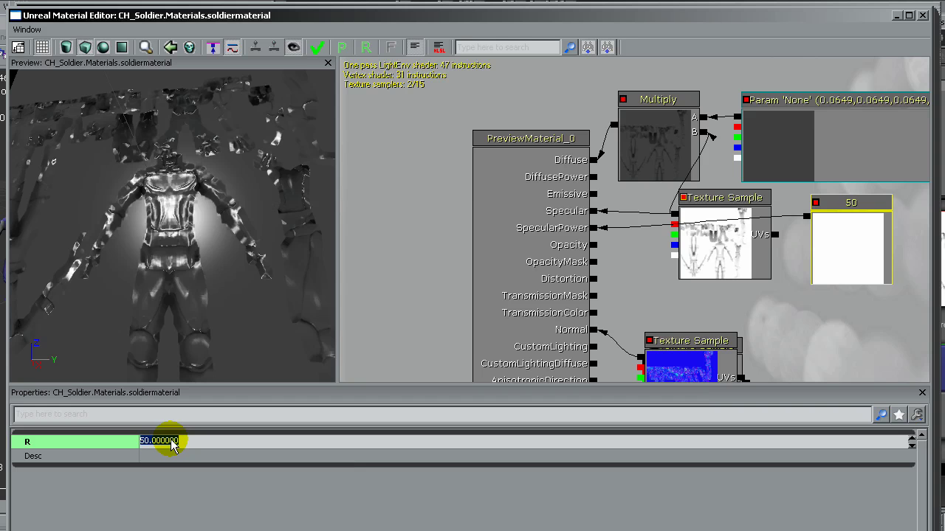
{"action": "type", "text": "250"}
{"action": "key", "text": "Return"}
{"action": "left_click_drag", "start_coordinate": [132, 268], "coordinate": [168, 254]}
Test 10 and 50 for the specular power constant and settle on 40, checking the preview from another angle.
{"action": "left_click", "coordinate": [168, 440]}
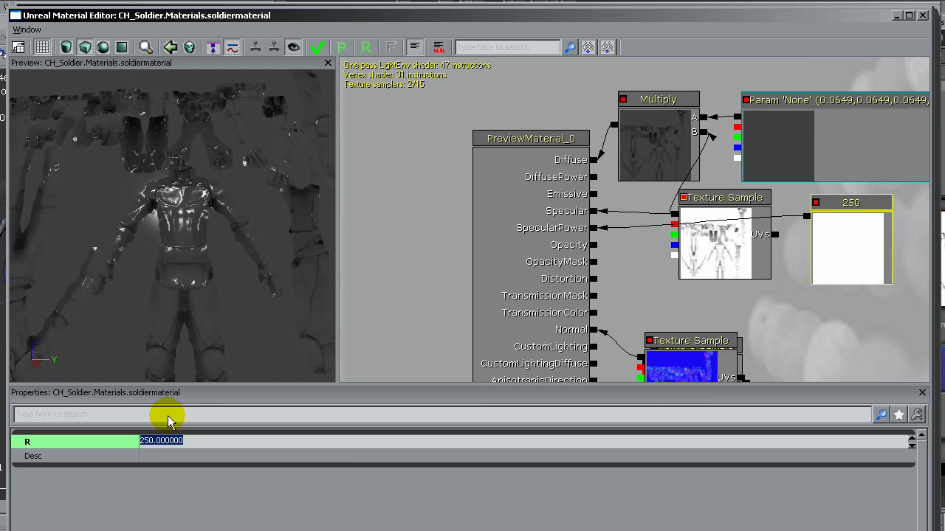
{"action": "left_click", "coordinate": [168, 440]}
{"action": "type", "text": "10"}
{"action": "key", "text": "Return"}
{"action": "type", "text": "50"}
{"action": "key", "text": "Return"}
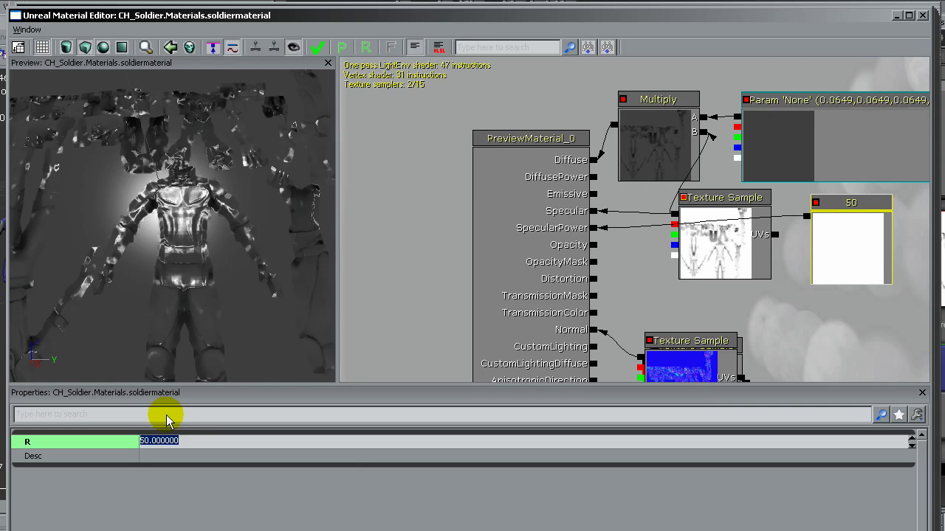
{"action": "type", "text": "40"}
{"action": "key", "text": "Return"}
{"action": "left_click_drag", "start_coordinate": [174, 254], "coordinate": [224, 281]}
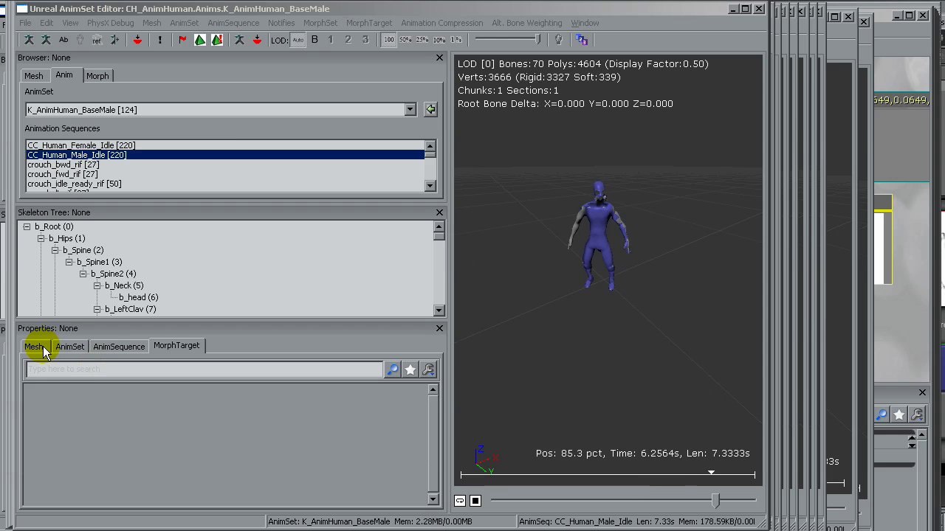
Assign soldiermaterial from the Content Browser to material slot 0 of the soldier's skeletal mesh.
{"action": "left_click", "coordinate": [43, 346]}
{"action": "left_click", "coordinate": [301, 423]}
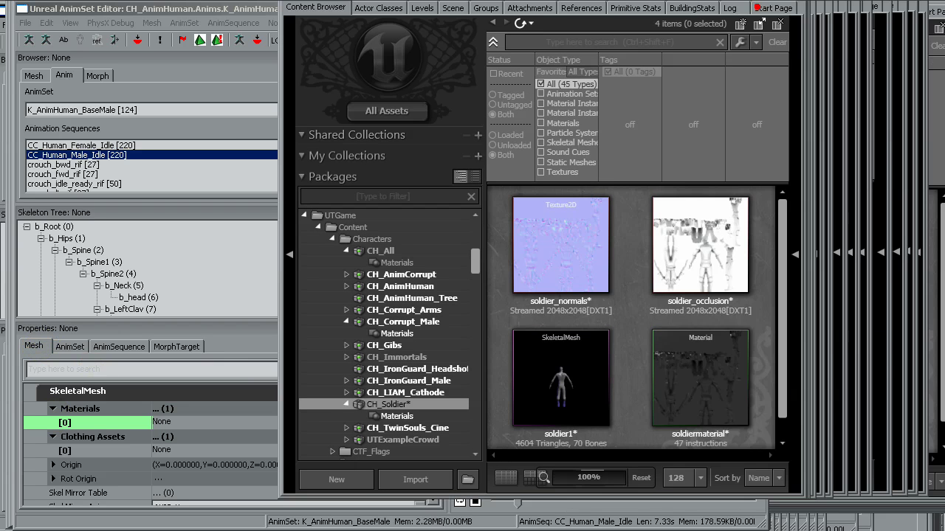
{"action": "left_click", "coordinate": [729, 363]}
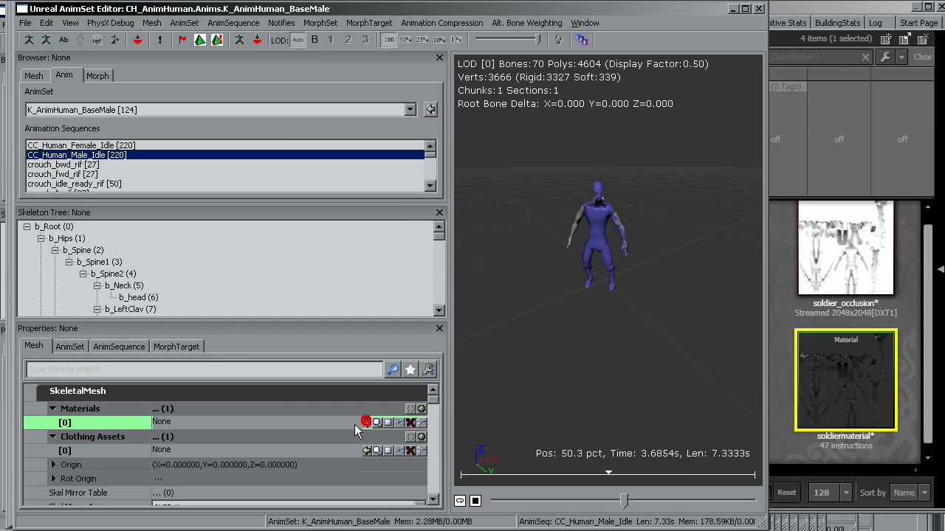
{"action": "left_click", "coordinate": [366, 422]}
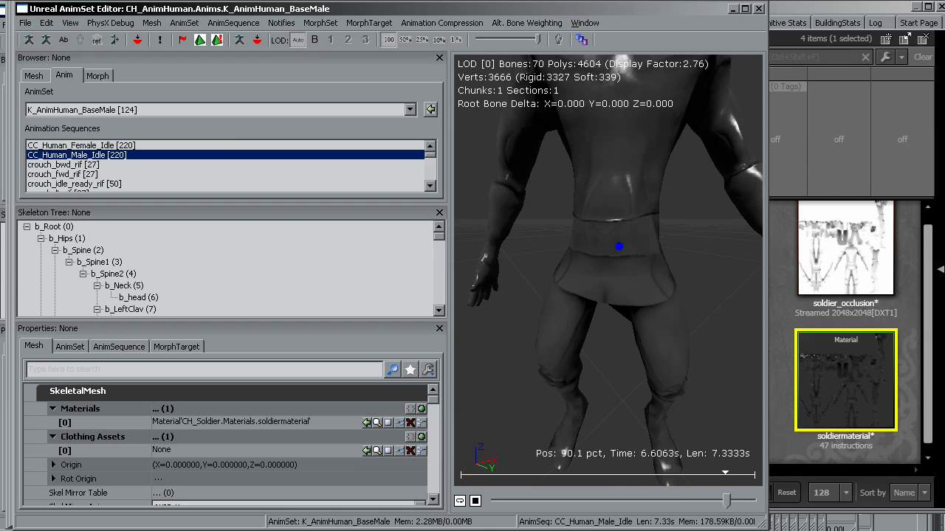
Inspect the textured soldier from several angles while playing the CC_Human_Female_Idle and CC_Human_Male_Idle animations.
{"action": "right_click_drag", "start_coordinate": [619, 246], "coordinate": [617, 251]}
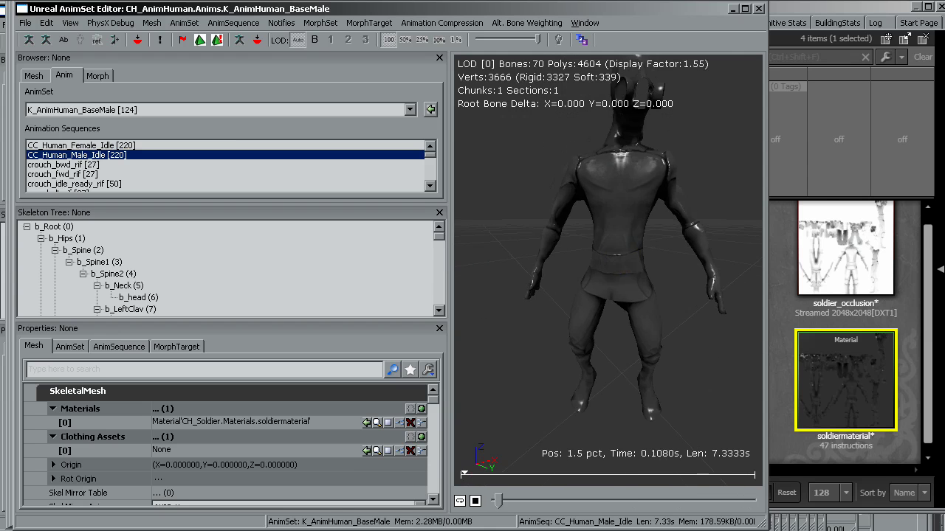
{"action": "middle_click_drag", "start_coordinate": [617, 251], "coordinate": [611, 263]}
{"action": "left_click_drag", "start_coordinate": [612, 264], "coordinate": [606, 260]}
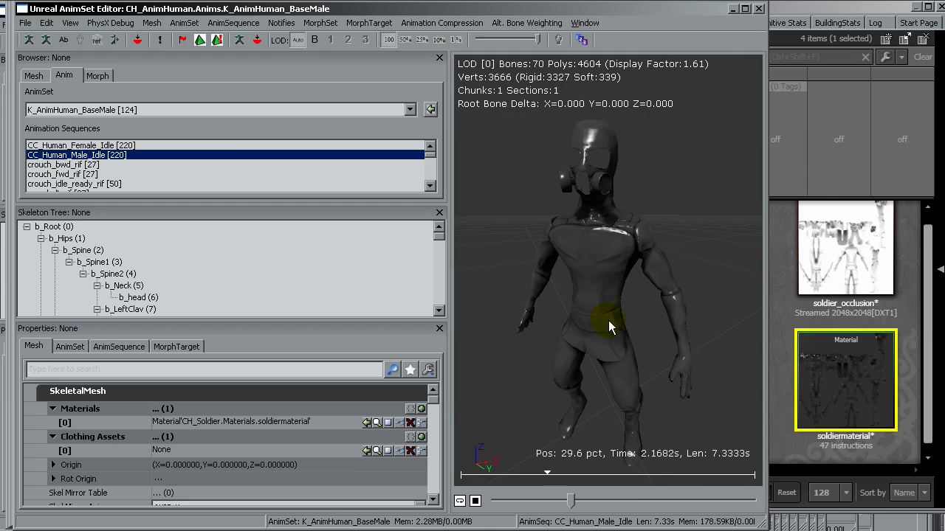
{"action": "mouse_move", "coordinate": [609, 405]}
{"action": "left_mouse_down"}
{"action": "mouse_move", "coordinate": [609, 383]}
{"action": "mouse_move", "coordinate": [596, 394]}
{"action": "mouse_move", "coordinate": [610, 406]}
{"action": "left_mouse_up"}
{"action": "mouse_move", "coordinate": [610, 406]}
{"action": "right_mouse_down"}
{"action": "mouse_move", "coordinate": [609, 421]}
{"action": "mouse_move", "coordinate": [609, 402]}
{"action": "right_mouse_up"}
{"action": "left_click_drag", "start_coordinate": [610, 402], "coordinate": [609, 394]}
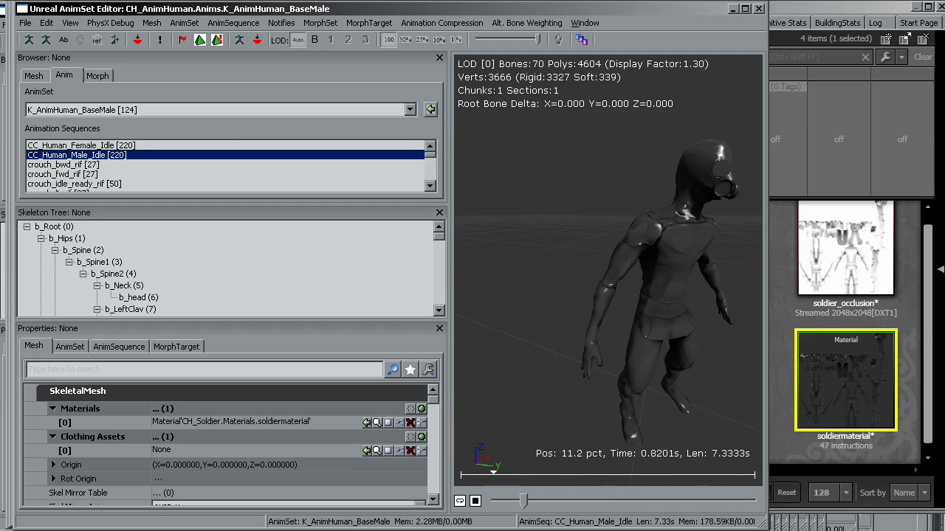
{"action": "left_click", "coordinate": [84, 148]}
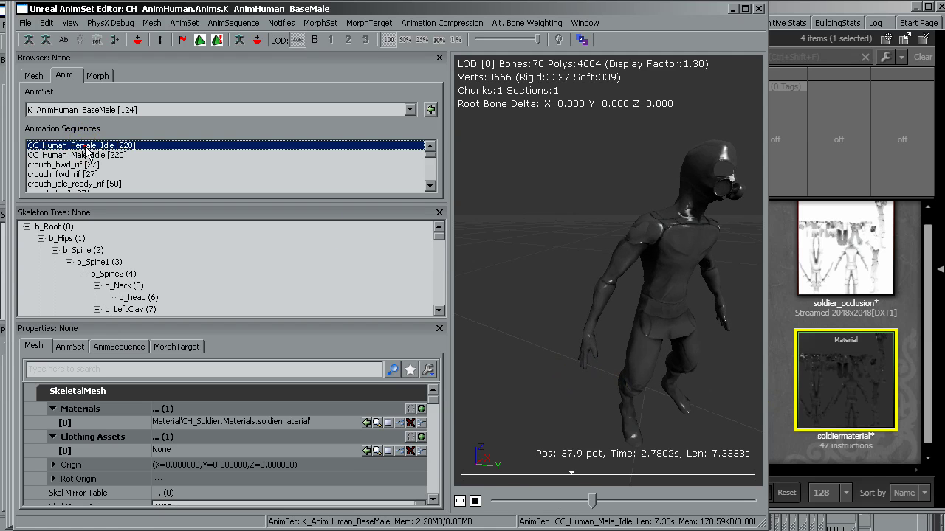
{"action": "left_click", "coordinate": [83, 156]}
{"action": "left_click_drag", "start_coordinate": [586, 432], "coordinate": [681, 408]}
{"action": "right_click_drag", "start_coordinate": [681, 407], "coordinate": [654, 380]}
{"action": "left_click_drag", "start_coordinate": [654, 379], "coordinate": [646, 358]}
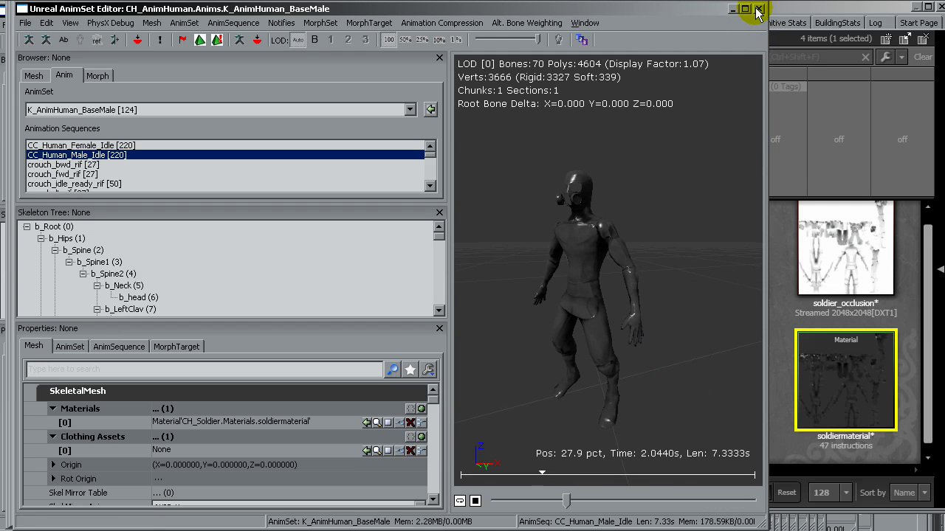
Reopen soldiermaterial, break the link into SpecularPower, and close the editor, applying the changes to the original material.
{"action": "left_click", "coordinate": [891, 13]}
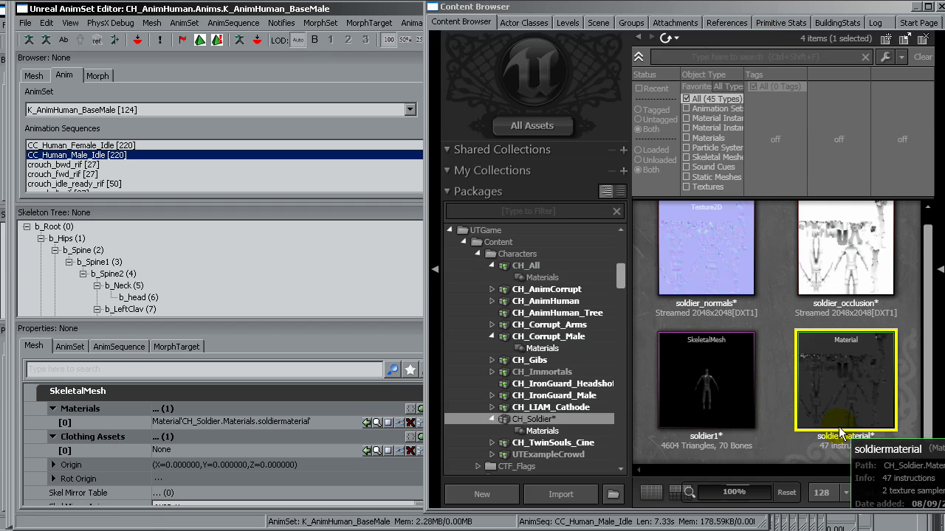
{"action": "mouse_move", "coordinate": [859, 391]}
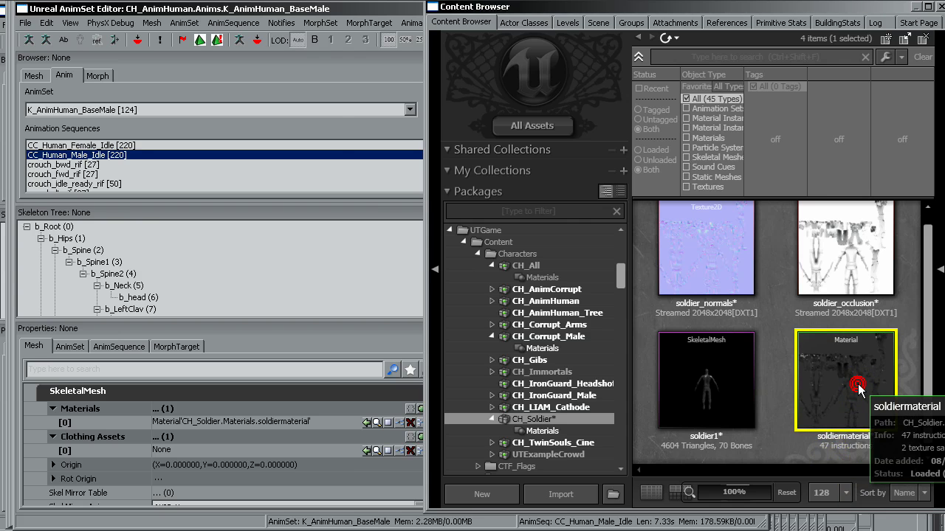
{"action": "double_click", "coordinate": [859, 391]}
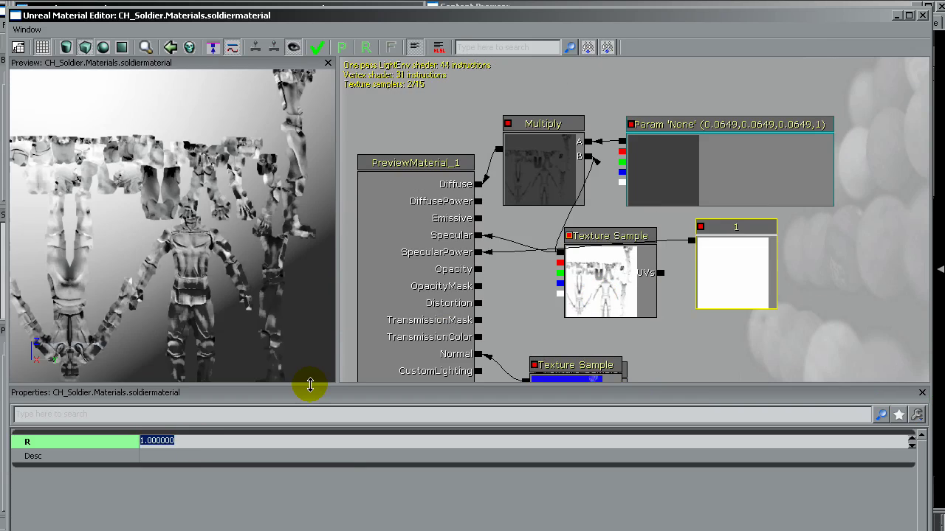
{"action": "right_click", "coordinate": [479, 252]}
{"action": "left_click", "coordinate": [509, 240]}
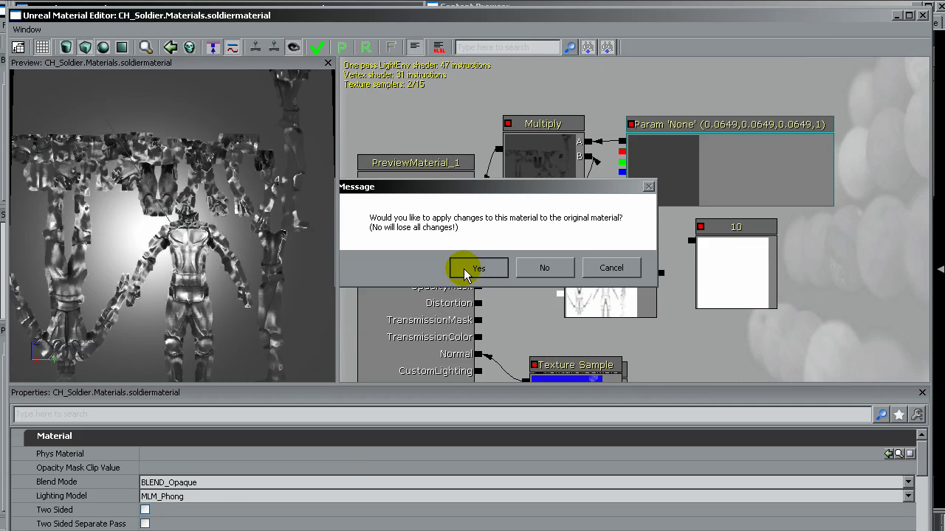
{"action": "left_click", "coordinate": [478, 268]}
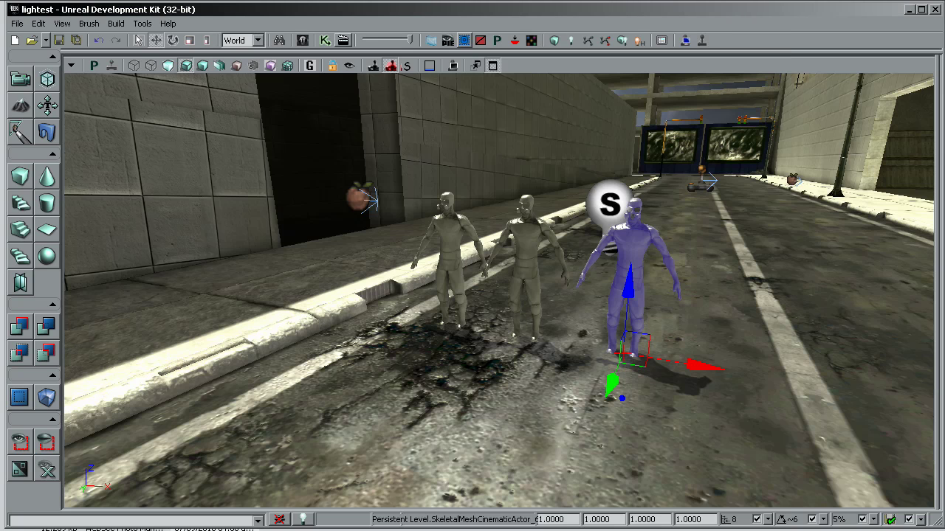
{"action": "right_click_drag", "start_coordinate": [621, 398], "coordinate": [627, 432]}
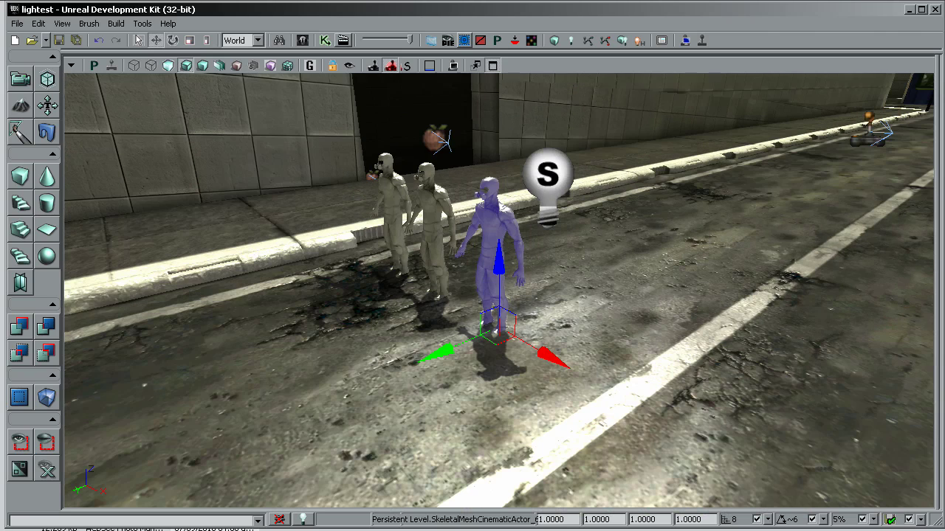
{"action": "left_click_drag", "start_coordinate": [438, 351], "coordinate": [494, 330], "text": "alt"}
{"action": "key", "text": "ctrl+z"}
Select all three soldiers and duplicate them repeatedly along the road, forming several rows behind the originals and one in front.
{"action": "left_click", "coordinate": [430, 211]}
{"action": "left_click", "coordinate": [384, 194]}
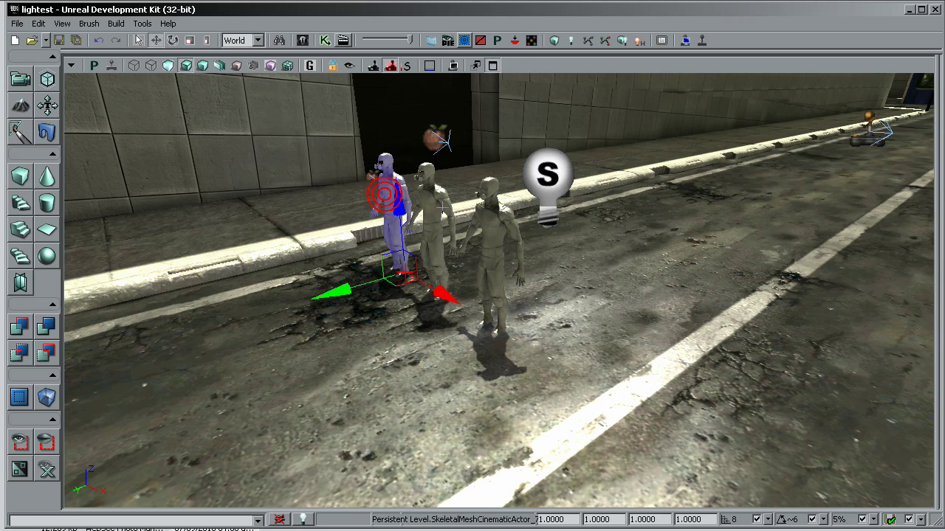
{"action": "left_click", "coordinate": [431, 208], "text": "ctrl"}
{"action": "left_click", "coordinate": [484, 215], "text": "ctrl"}
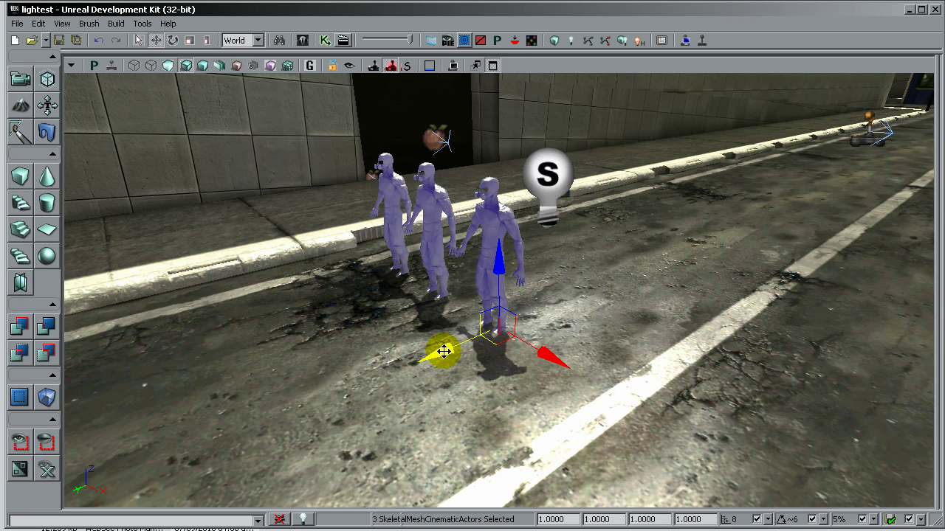
{"action": "left_click_drag", "start_coordinate": [442, 352], "coordinate": [463, 341], "text": "alt"}
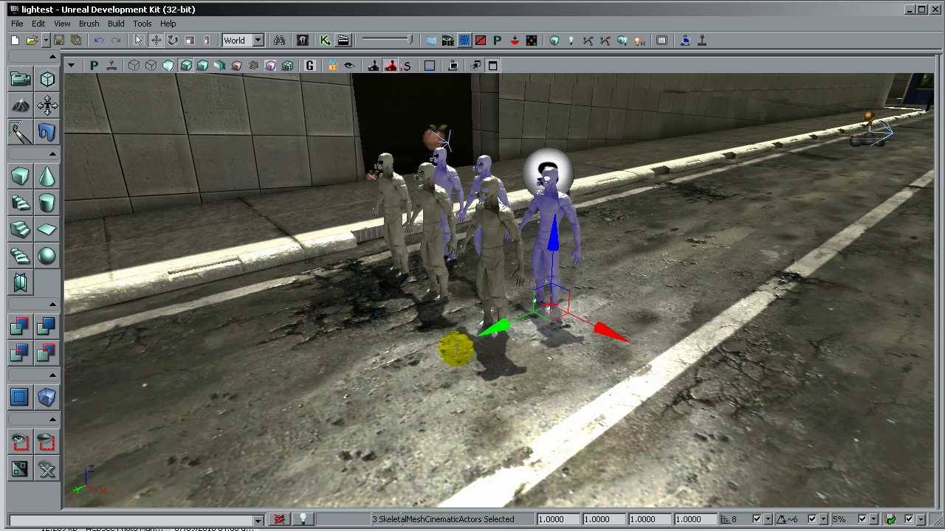
{"action": "left_click_drag", "start_coordinate": [496, 326], "coordinate": [559, 300], "text": "alt"}
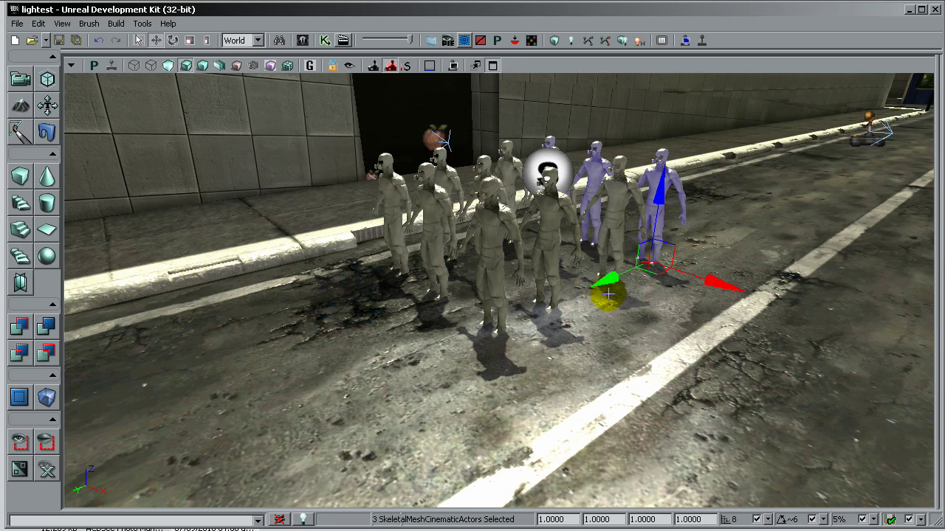
{"action": "left_click_drag", "start_coordinate": [610, 281], "coordinate": [377, 382], "text": "alt"}
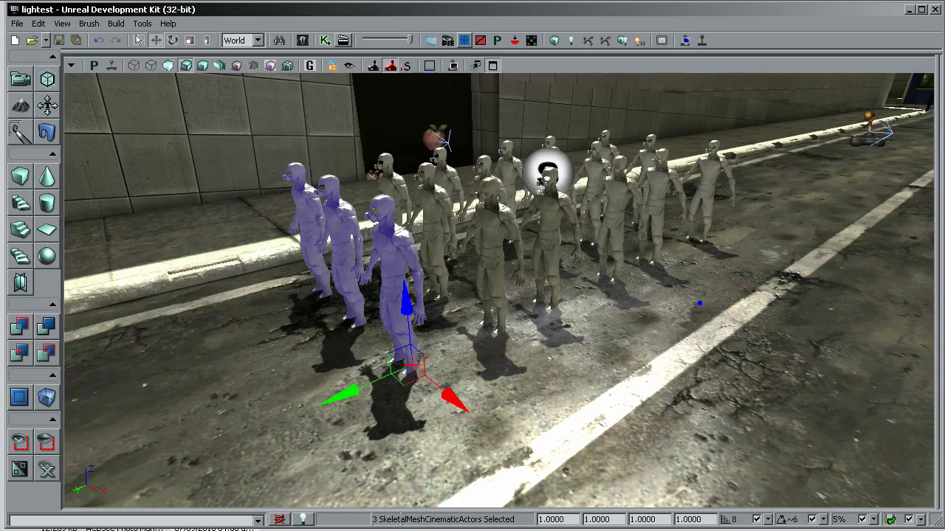
Start a play session in the level from the road surface in front of the soldier formation.
{"action": "right_click_drag", "start_coordinate": [700, 302], "coordinate": [696, 355]}
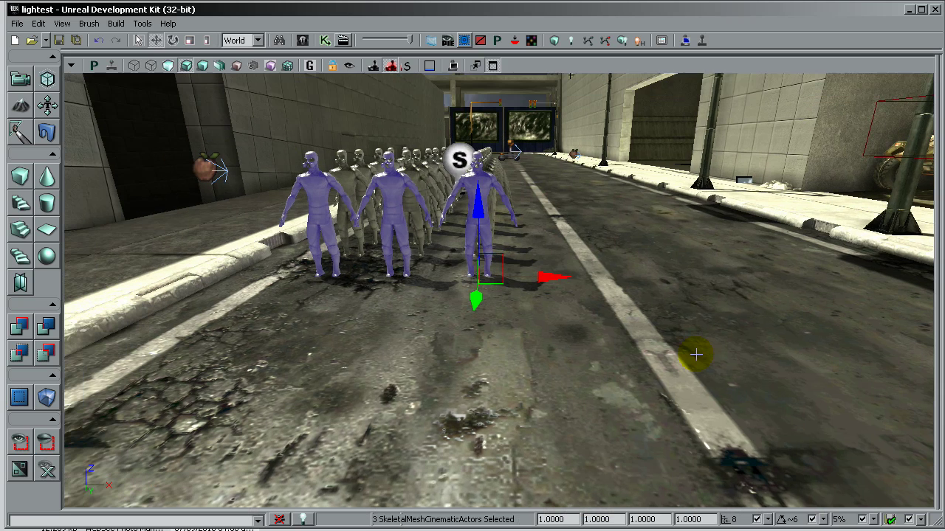
{"action": "left_click", "coordinate": [426, 355]}
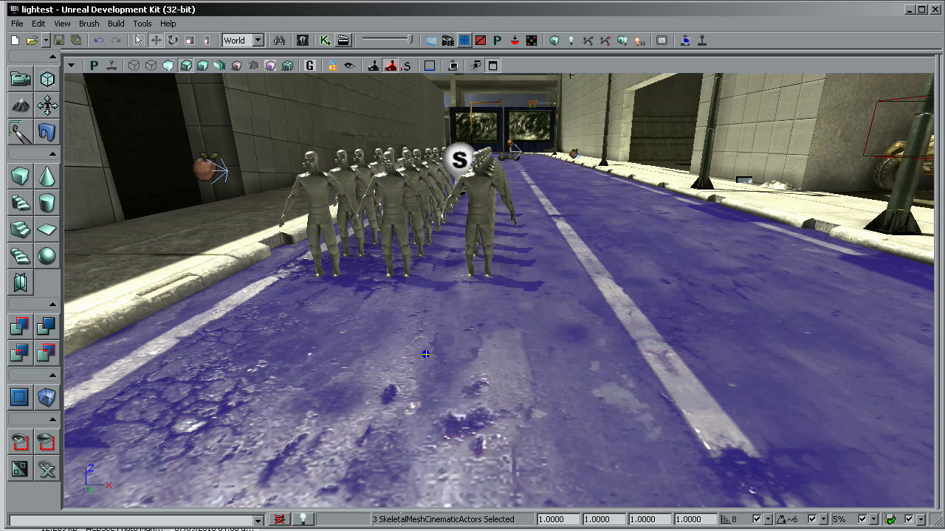
{"action": "right_click", "coordinate": [426, 355]}
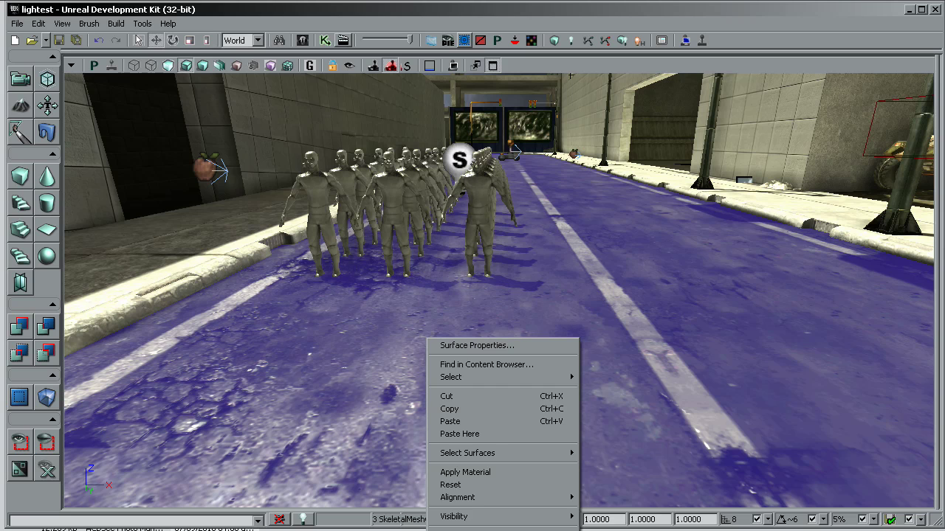
{"action": "left_click", "coordinate": [532, 530]}
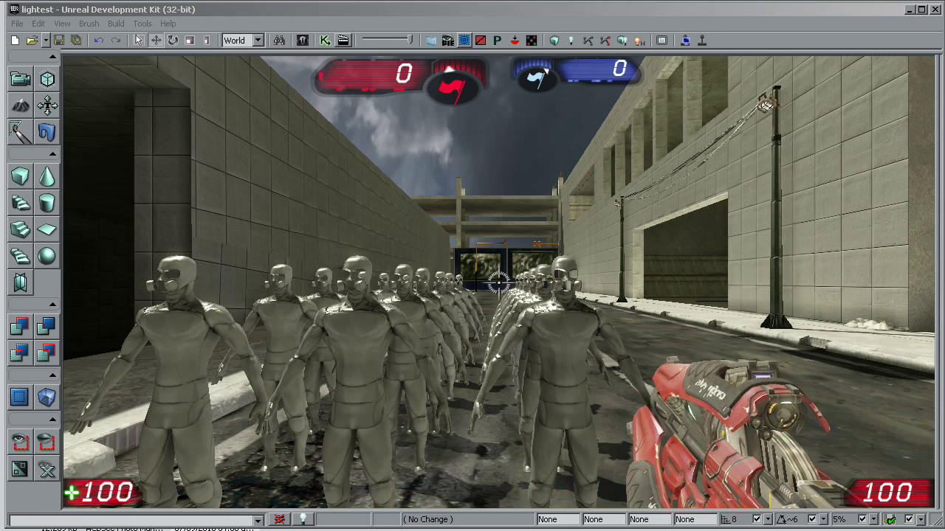
{"action": "left_click", "coordinate": [512, 453]}
Walk around the soldier formation in the play session and examine the animated characters' shading from front, side and back.
{"action": "key", "text": "s"}
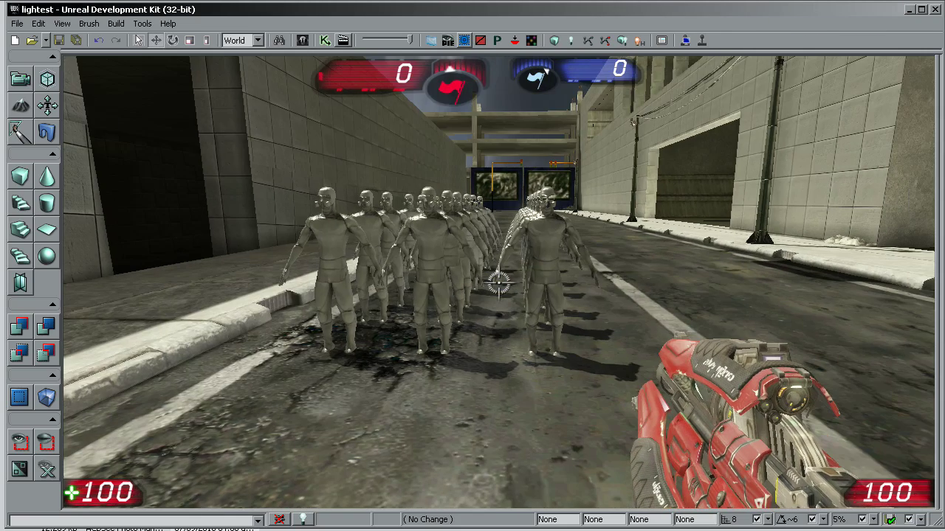
{"action": "key", "text": "w"}
{"action": "key", "text": "d"}
{"action": "key", "text": "w"}
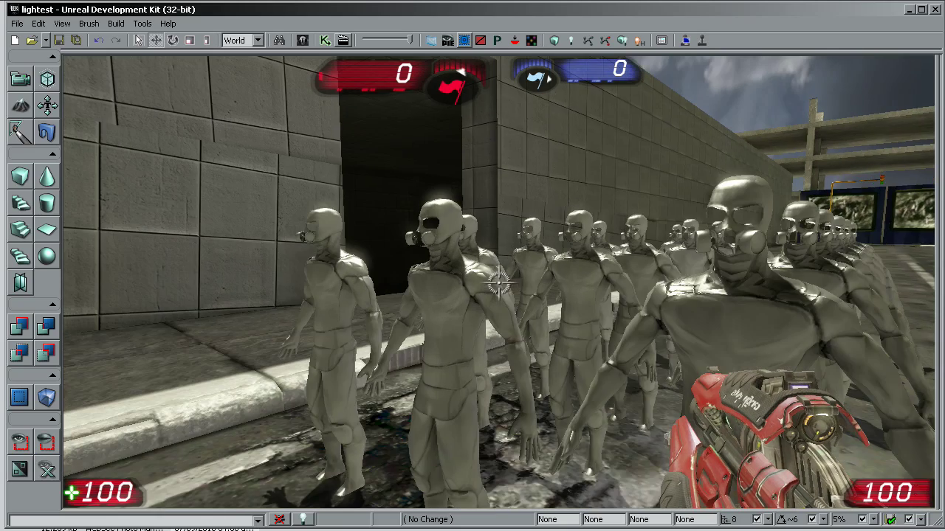
{"action": "key", "text": "w"}
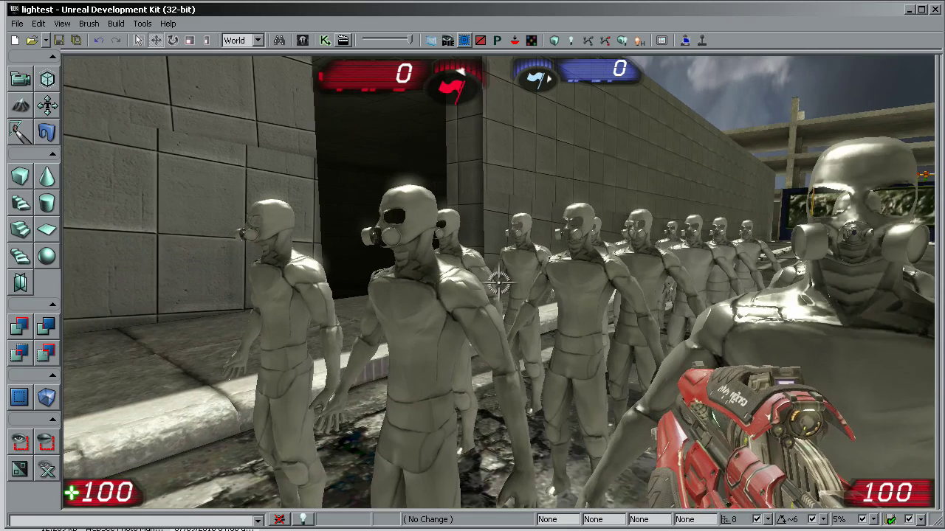
{"action": "key", "text": "s"}
{"action": "key", "text": "w"}
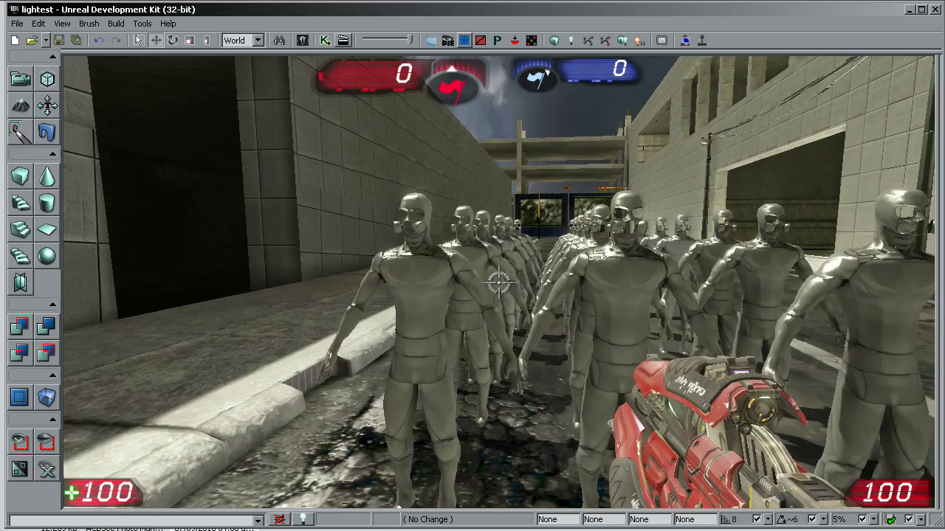
{"action": "key", "text": "d"}
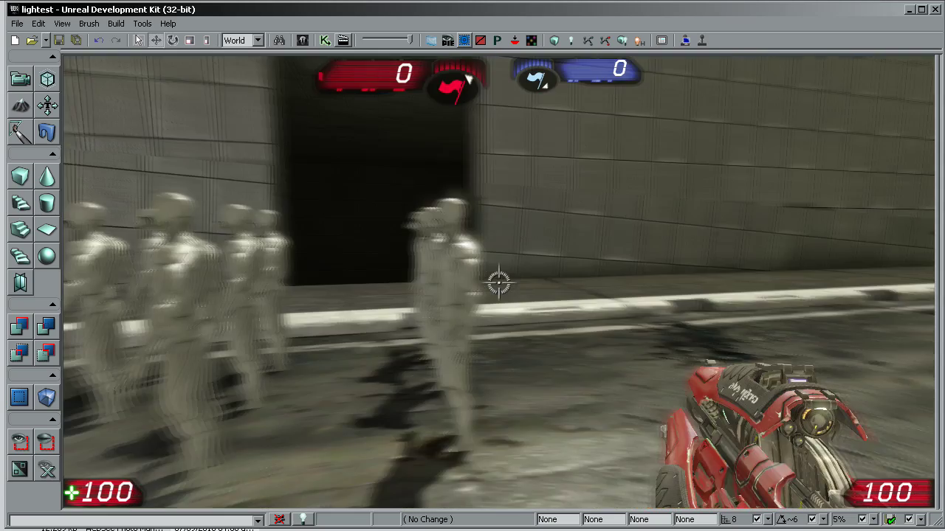
{"action": "key", "text": "Right"}
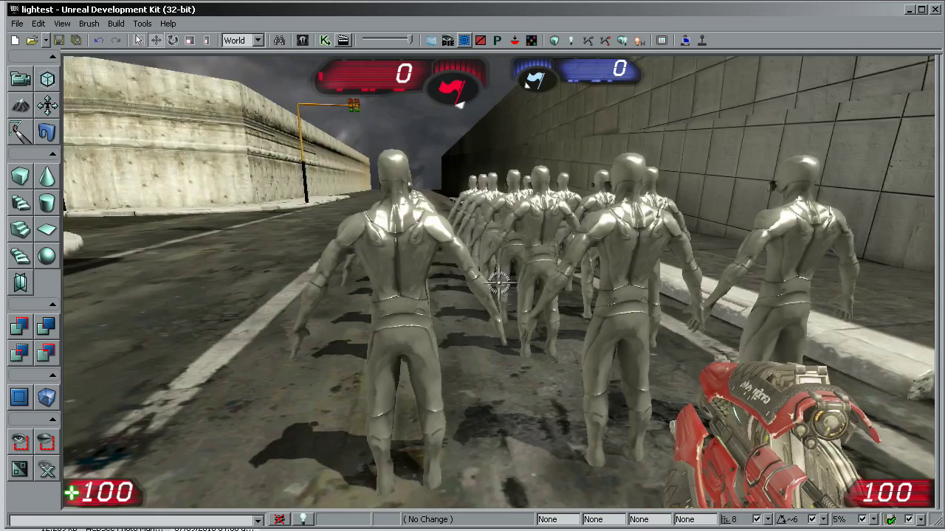
{"action": "key", "text": "w"}
{"action": "key", "text": "Left"}
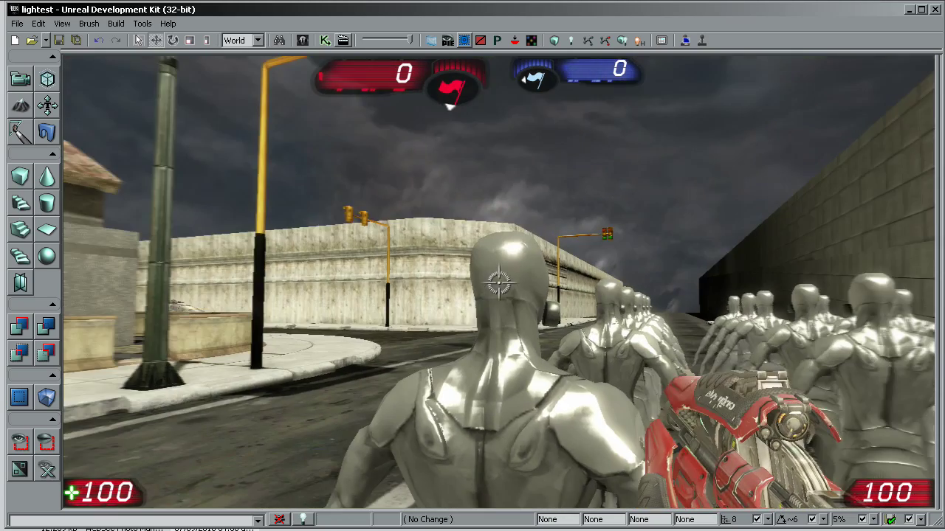